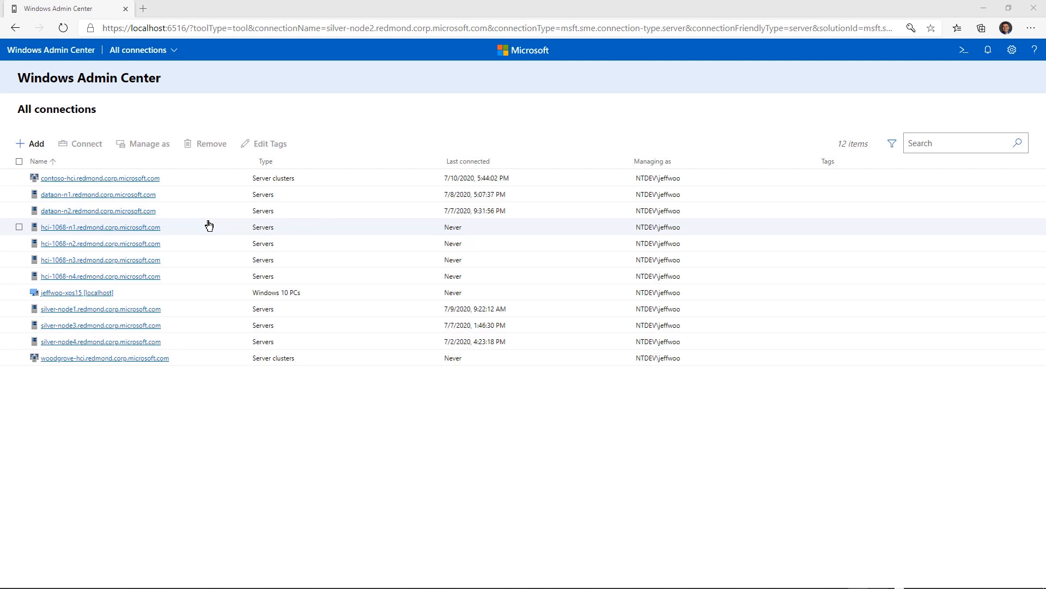
Step: Add the server silver-node2.redmond.corp.microsoft.com to the connection list
{"action": "left_click", "coordinate": [36, 143]}
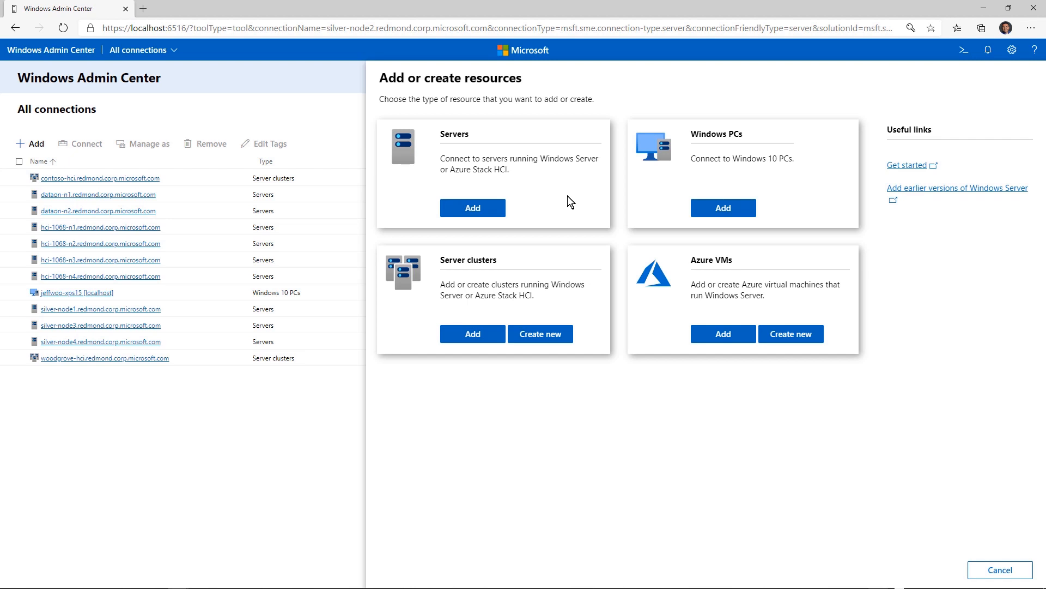
{"action": "left_click", "coordinate": [494, 213]}
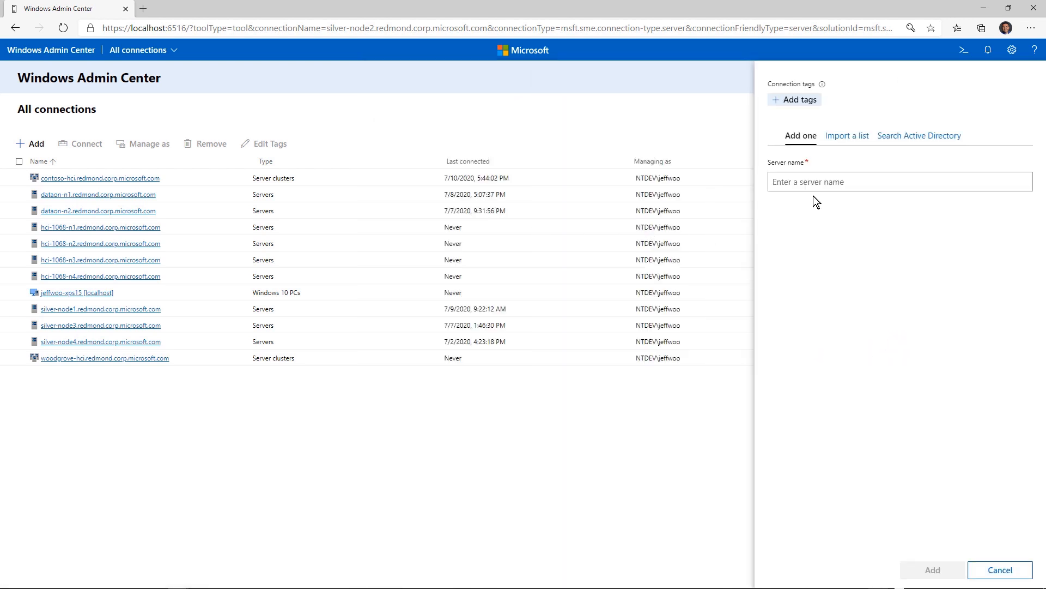
{"action": "type", "text": "silver-node2.redmond.corp.microsoft.com"}
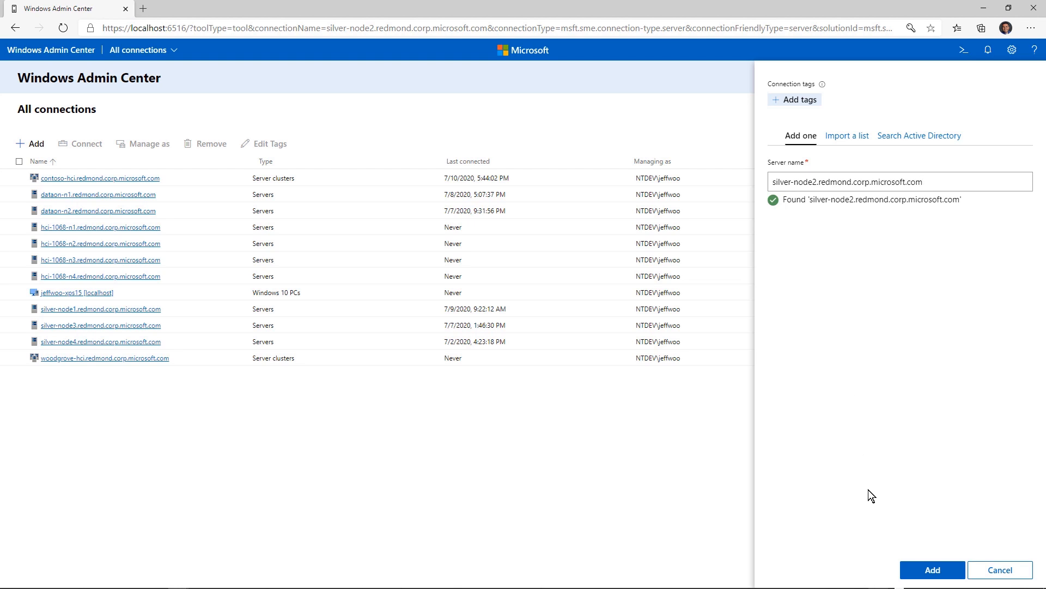
{"action": "left_click", "coordinate": [929, 570]}
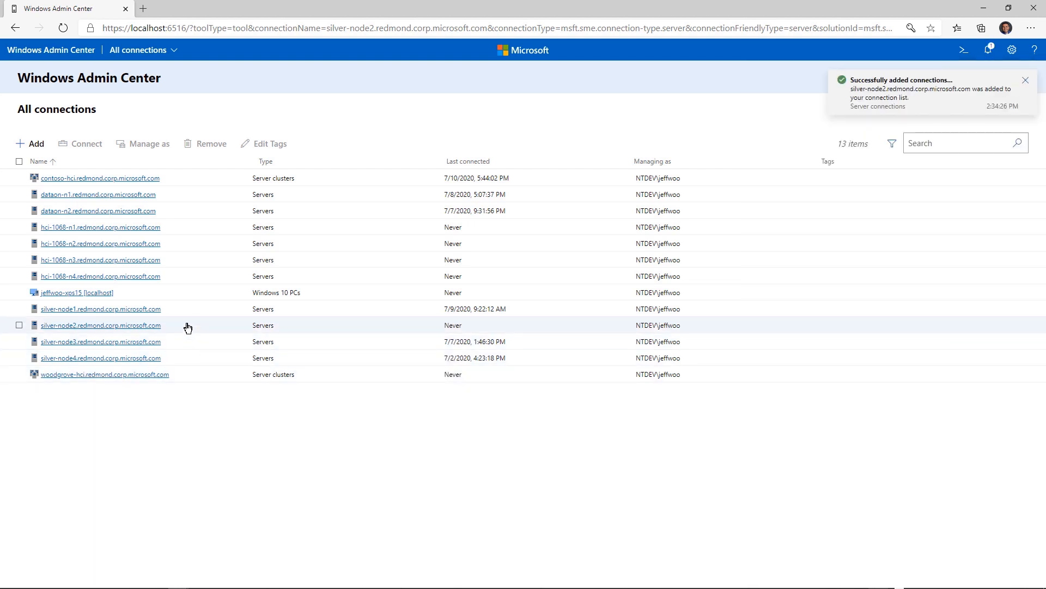
Step: Connect to silver-node2 and examine its overview, computer ID settings and full list of management tools
{"action": "left_click", "coordinate": [157, 325]}
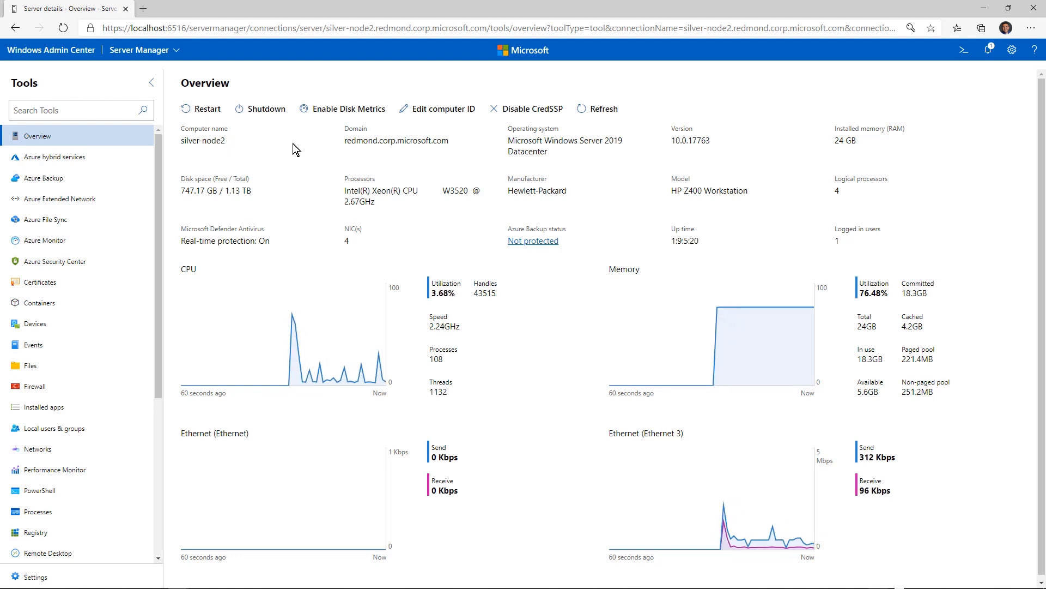
{"action": "left_click", "coordinate": [454, 115]}
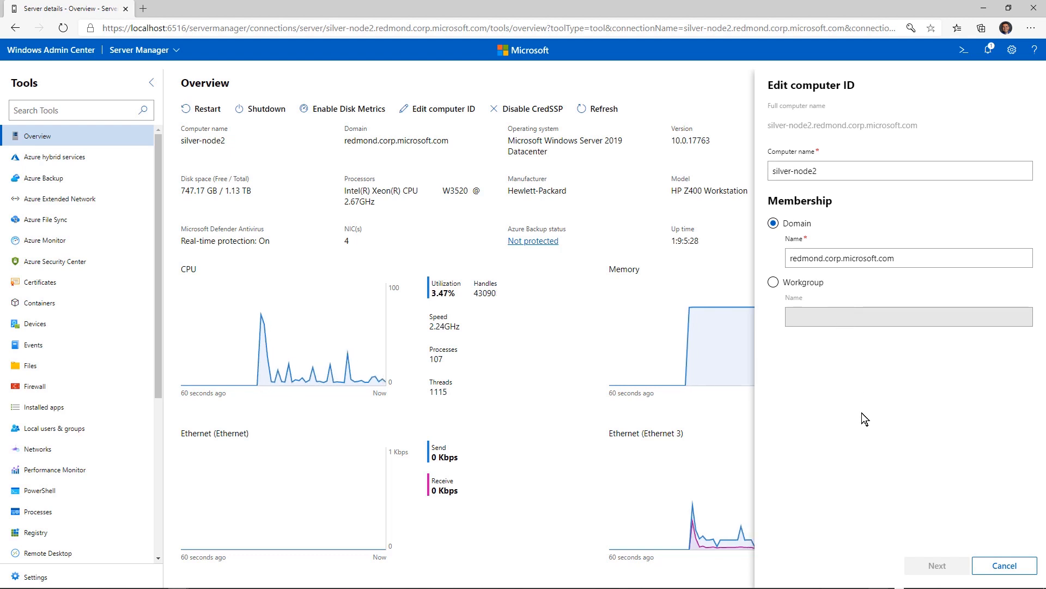
{"action": "left_click", "coordinate": [1005, 565]}
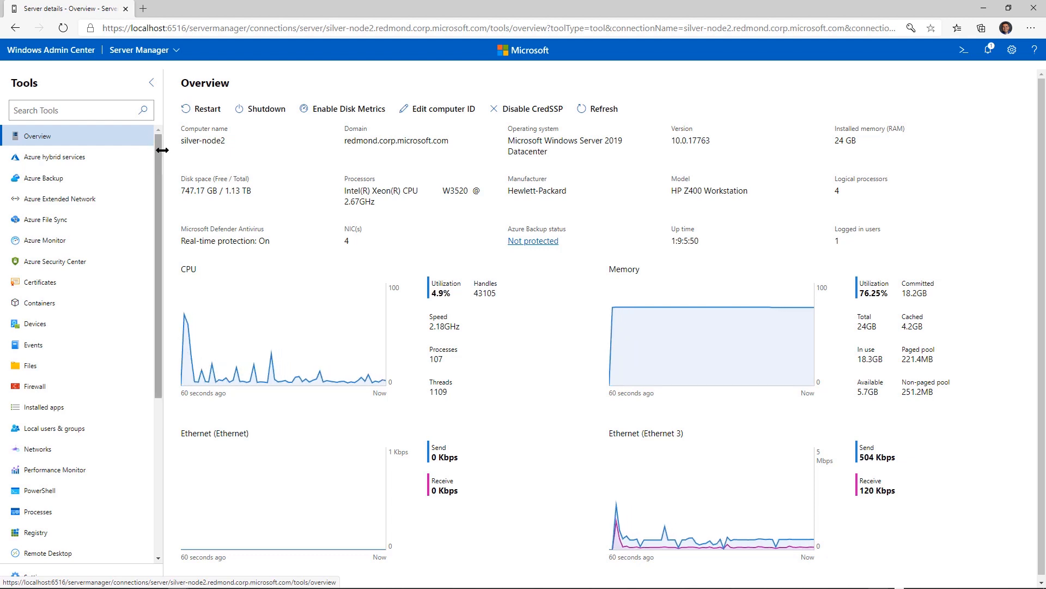
{"action": "left_click_drag", "start_coordinate": [156, 149], "coordinate": [156, 316]}
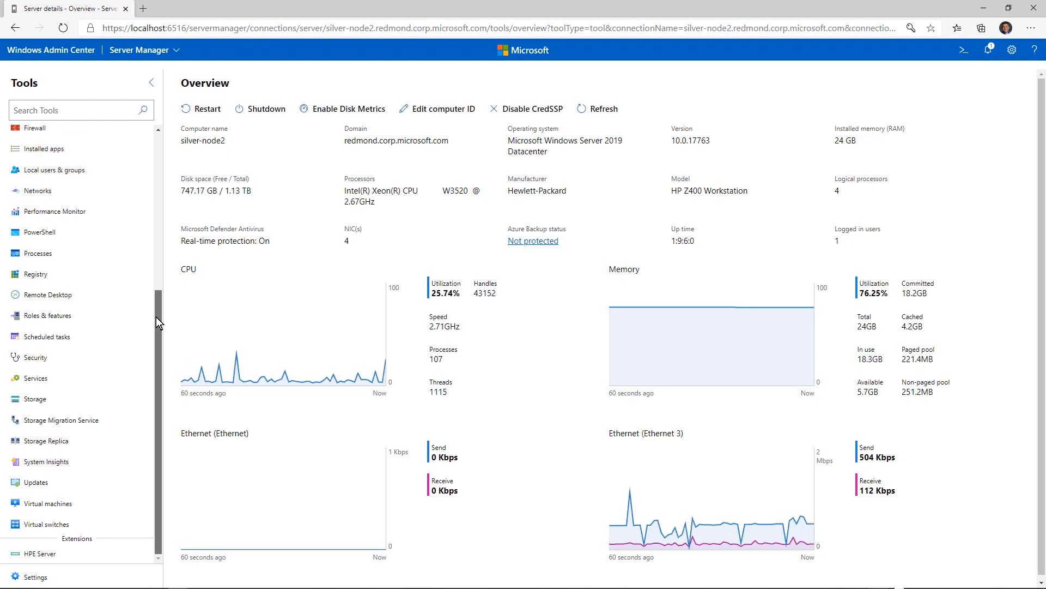
{"action": "left_click_drag", "start_coordinate": [156, 316], "coordinate": [179, 130]}
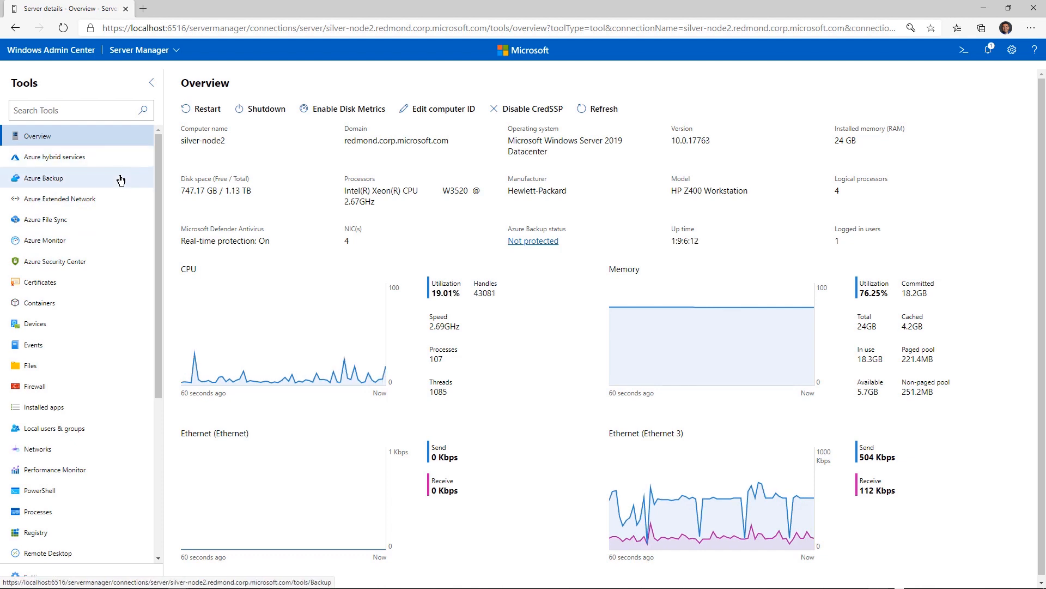
Step: List the server's expired certificates and sort them by certificate name, by date issued and finally by expiration date
{"action": "left_click", "coordinate": [113, 281]}
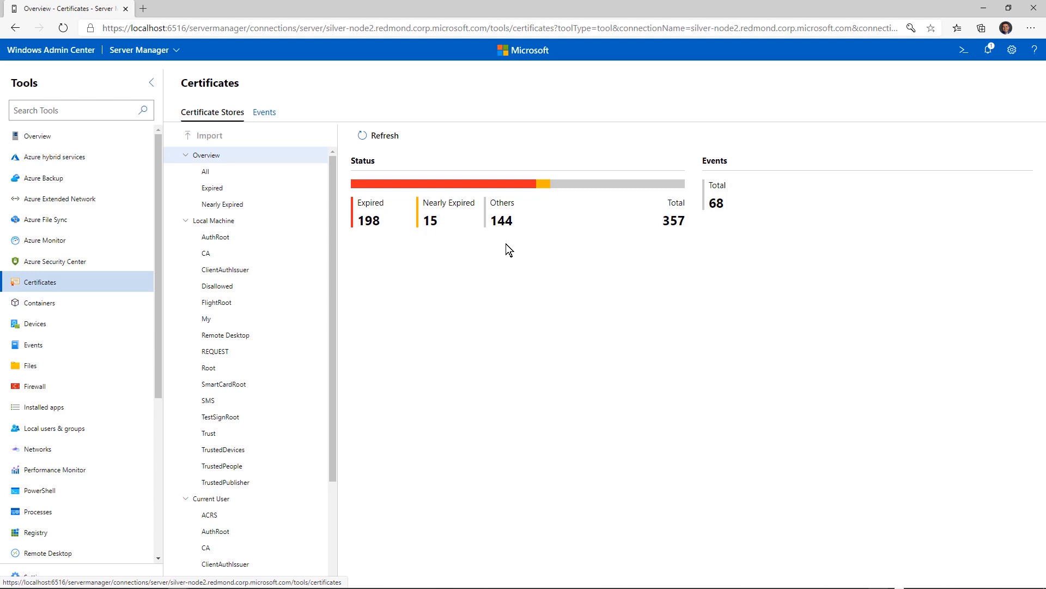
{"action": "left_click", "coordinate": [378, 221]}
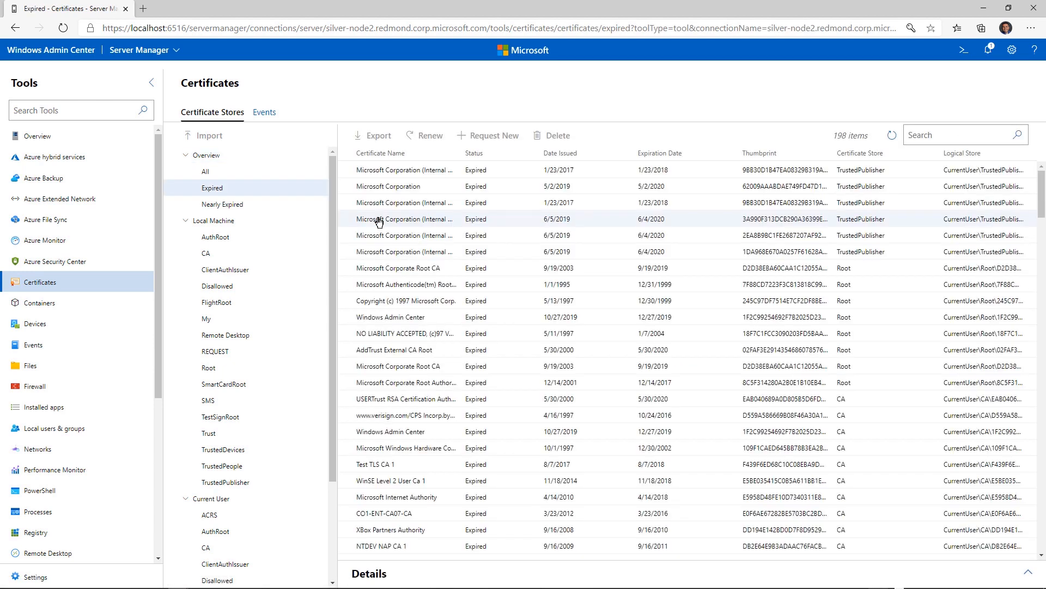
{"action": "left_click", "coordinate": [392, 156]}
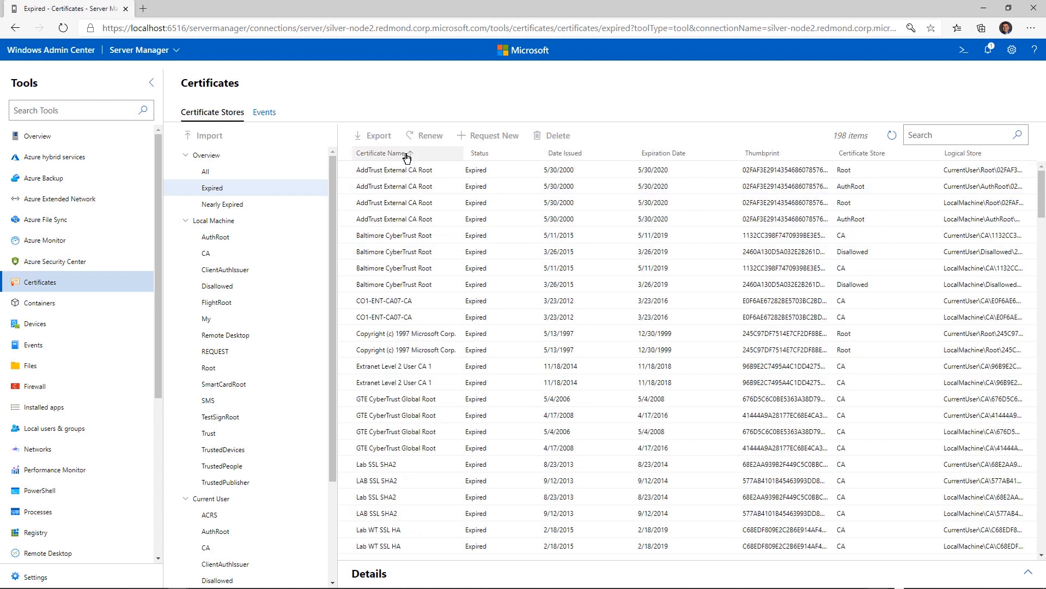
{"action": "left_click", "coordinate": [558, 154]}
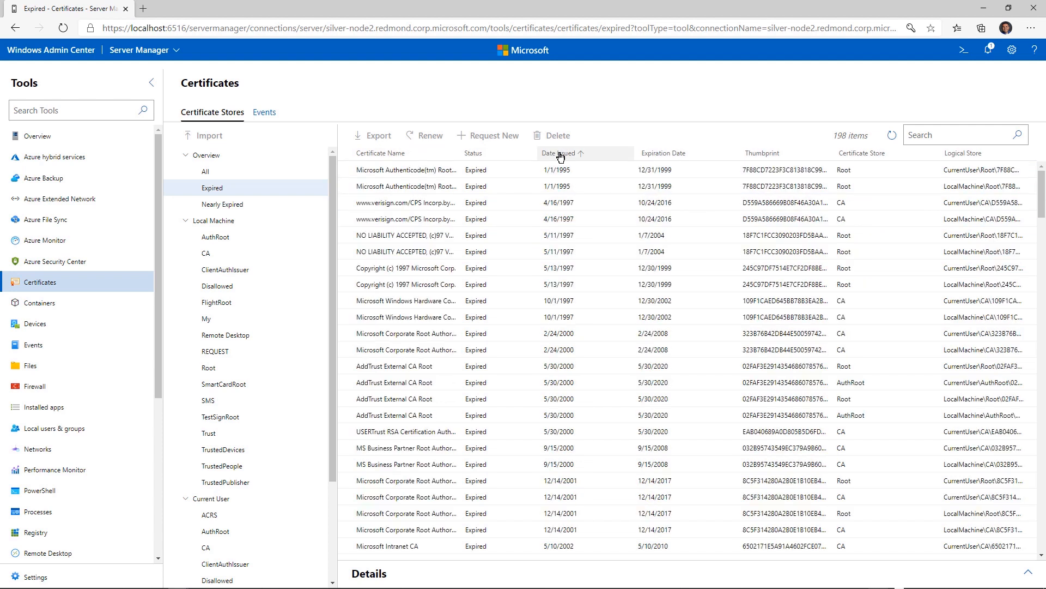
{"action": "left_click", "coordinate": [668, 155]}
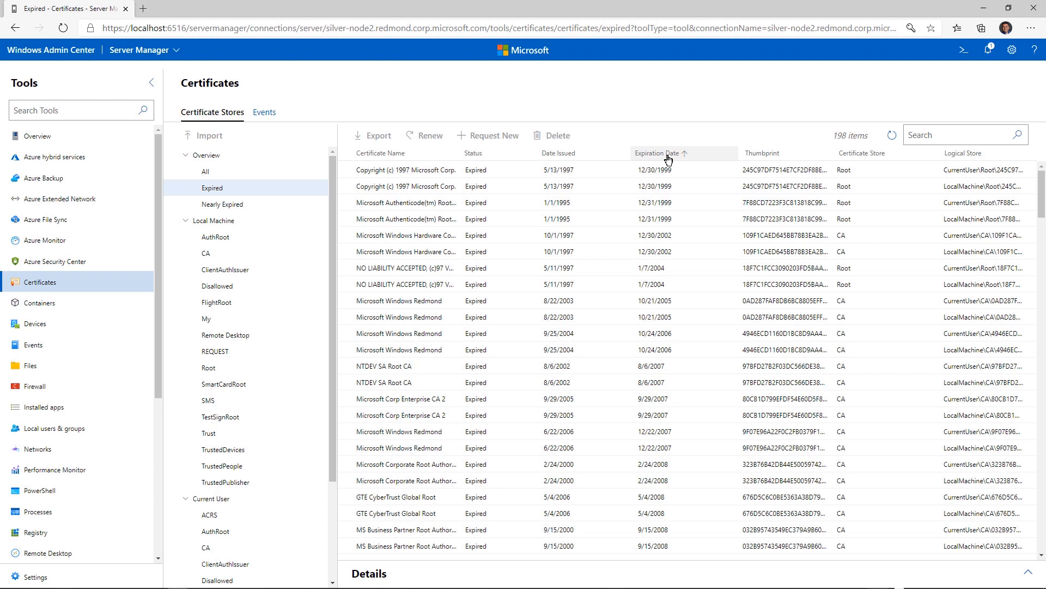
Step: Return to the certificate overview and list the nearly expired certificates sorted by expiration date
{"action": "left_click", "coordinate": [216, 156]}
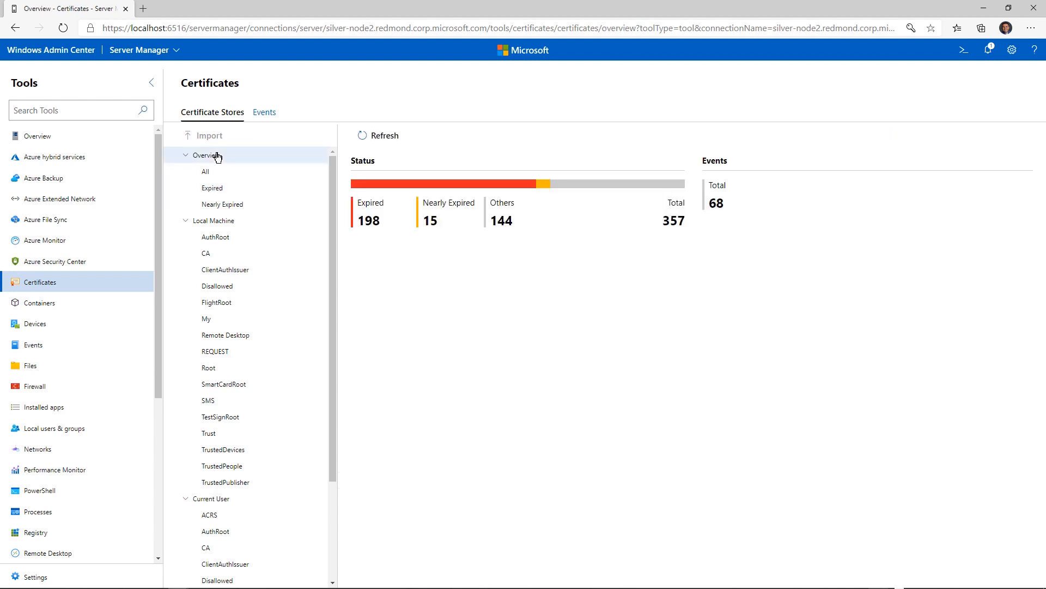
{"action": "left_click", "coordinate": [438, 211]}
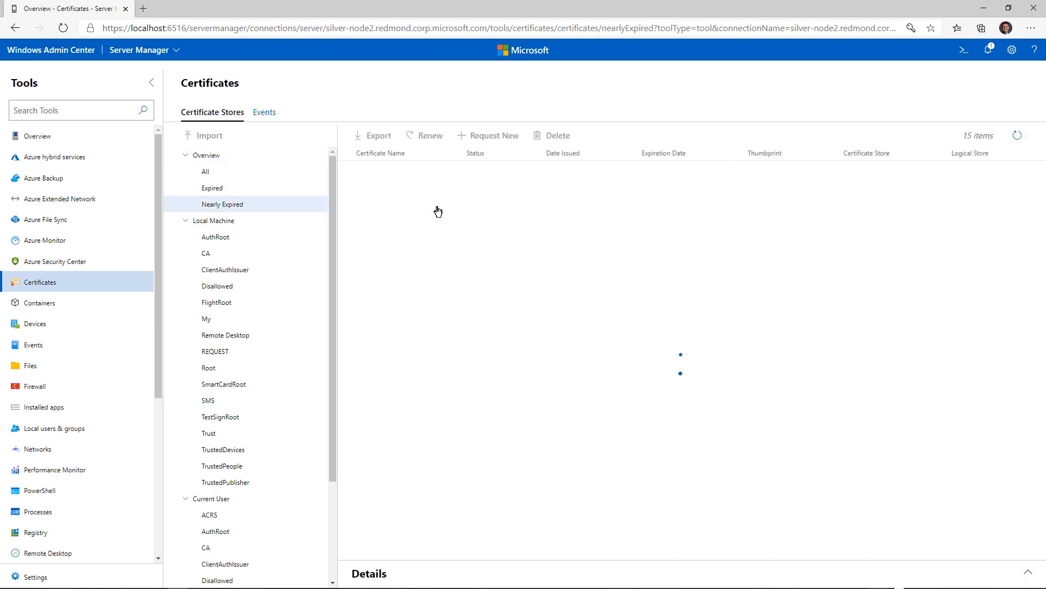
{"action": "left_click", "coordinate": [652, 159]}
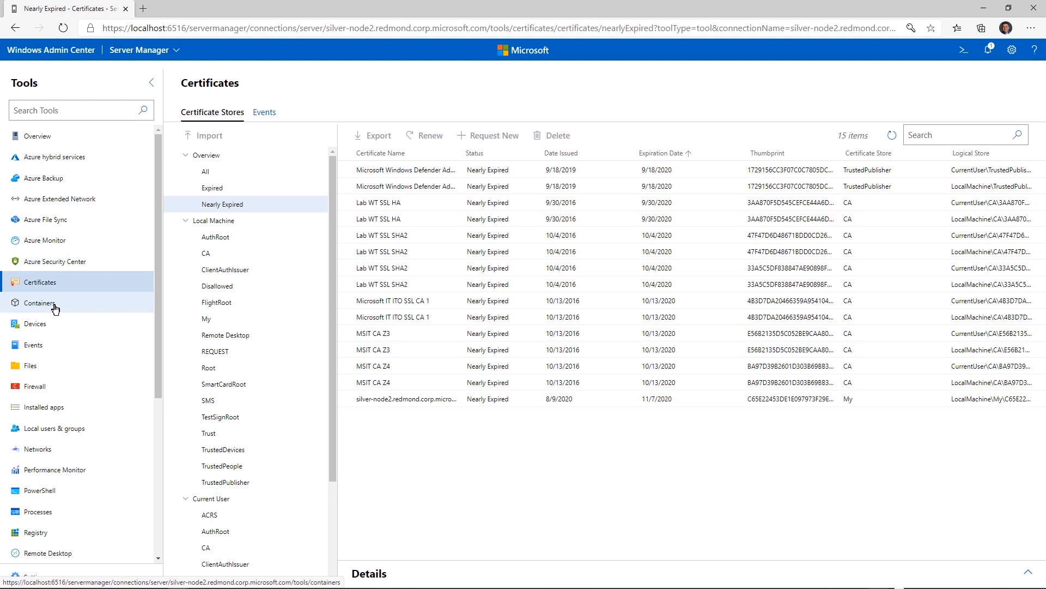
Step: Look over the server's devices and open the Security log under Windows Logs in Events
{"action": "left_click", "coordinate": [87, 331]}
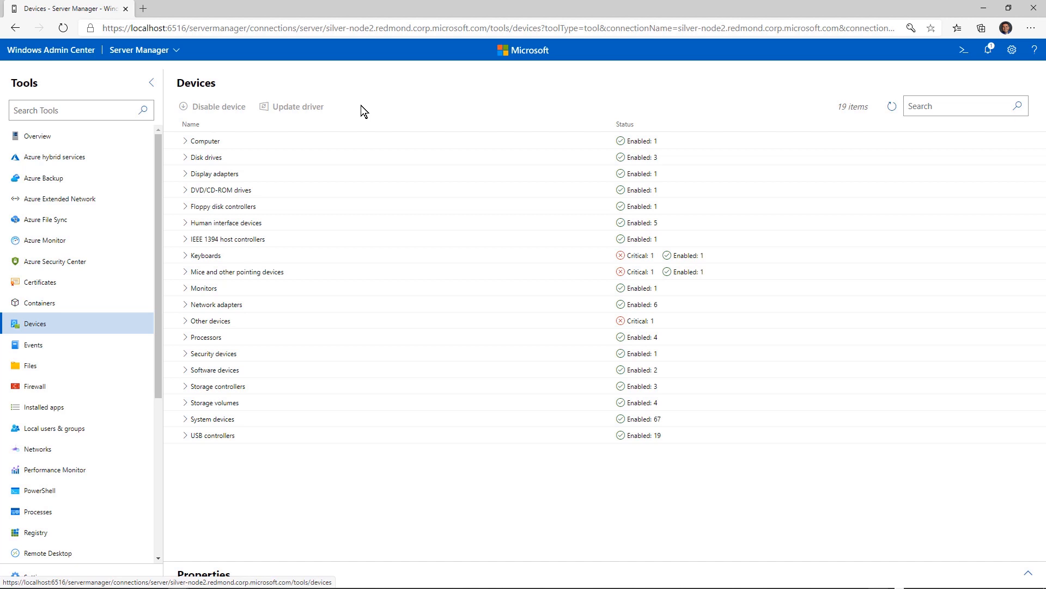
{"action": "left_click", "coordinate": [51, 353]}
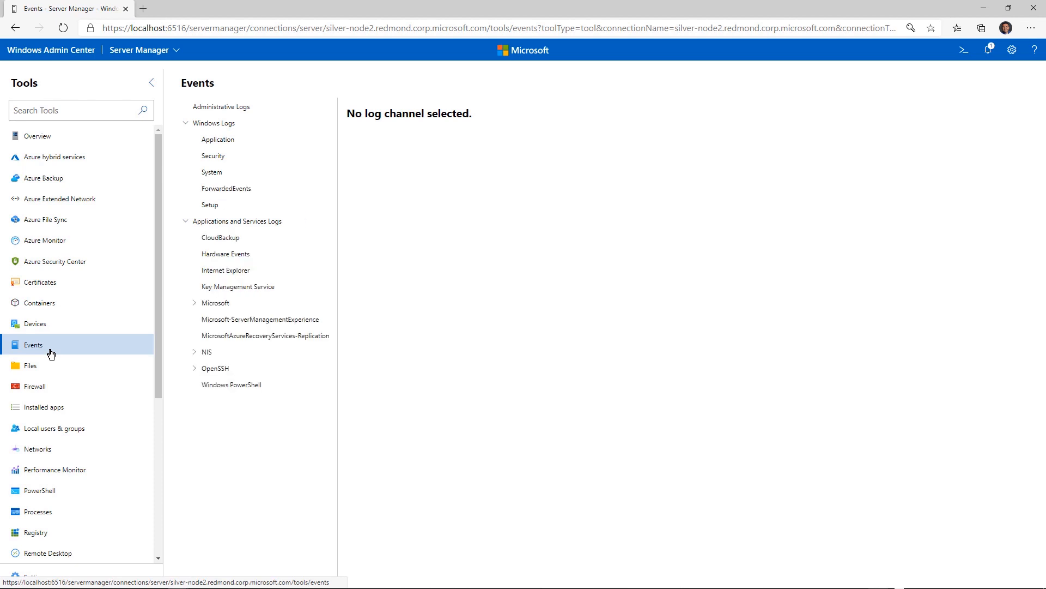
{"action": "left_click", "coordinate": [292, 166]}
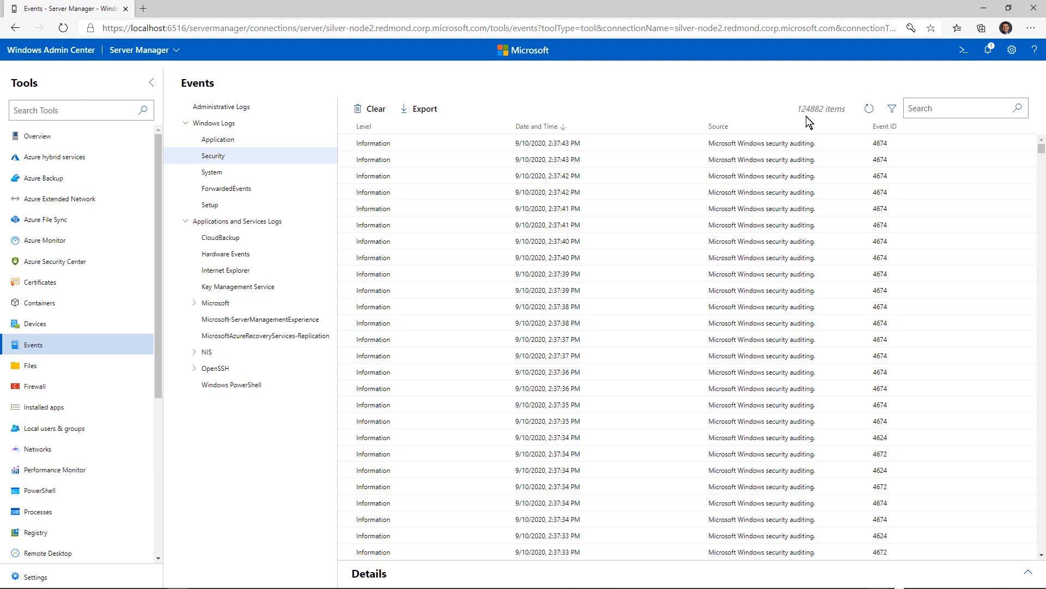
Step: Filter the Security log to Critical and Error events only, and clear the filter after viewing
{"action": "left_click", "coordinate": [891, 112]}
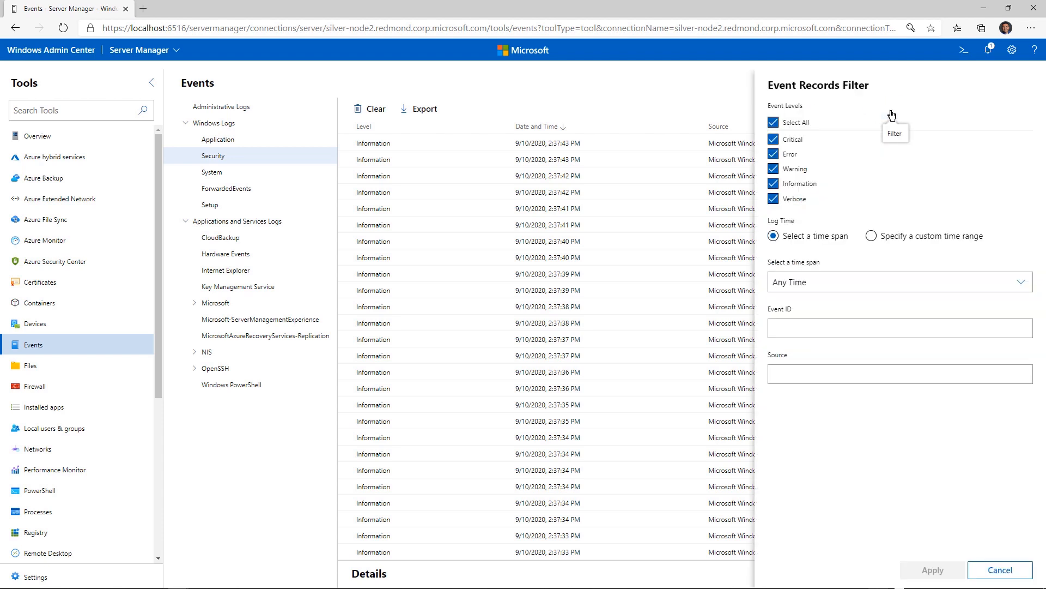
{"action": "left_click", "coordinate": [799, 201]}
{"action": "left_click", "coordinate": [799, 186]}
{"action": "left_click", "coordinate": [803, 171]}
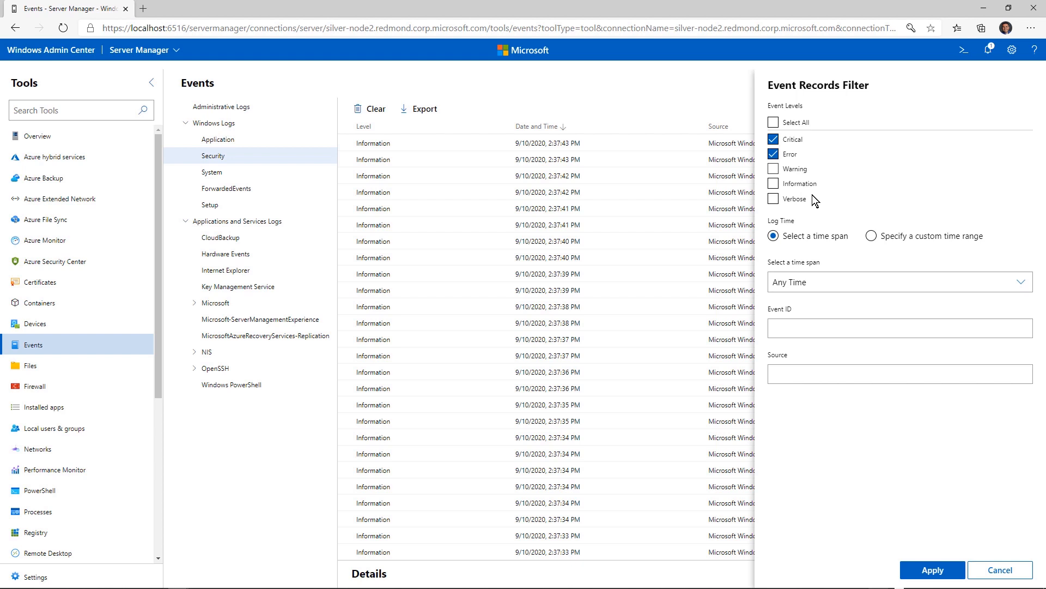
{"action": "left_click", "coordinate": [927, 567]}
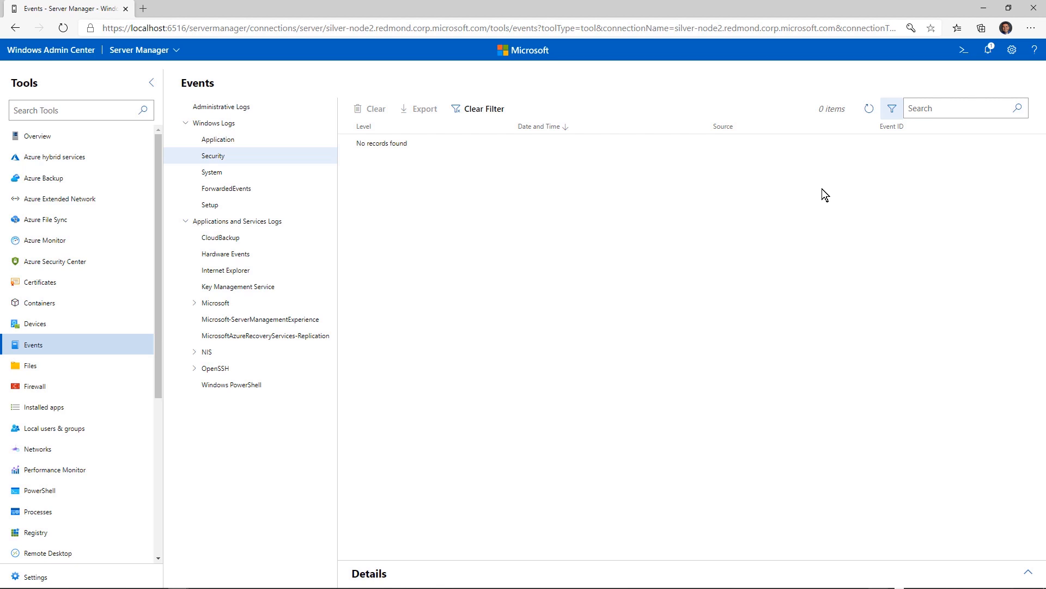
{"action": "left_click", "coordinate": [490, 111]}
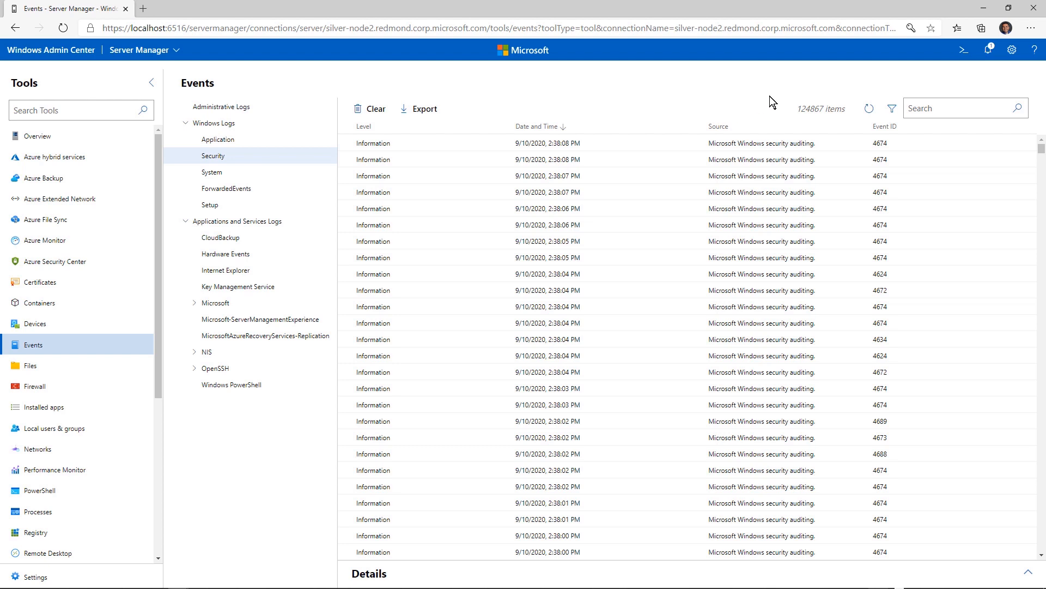
Step: View the PowerShell scripts behind Events, browse the available script names, and close the script viewer
{"action": "left_click", "coordinate": [968, 57]}
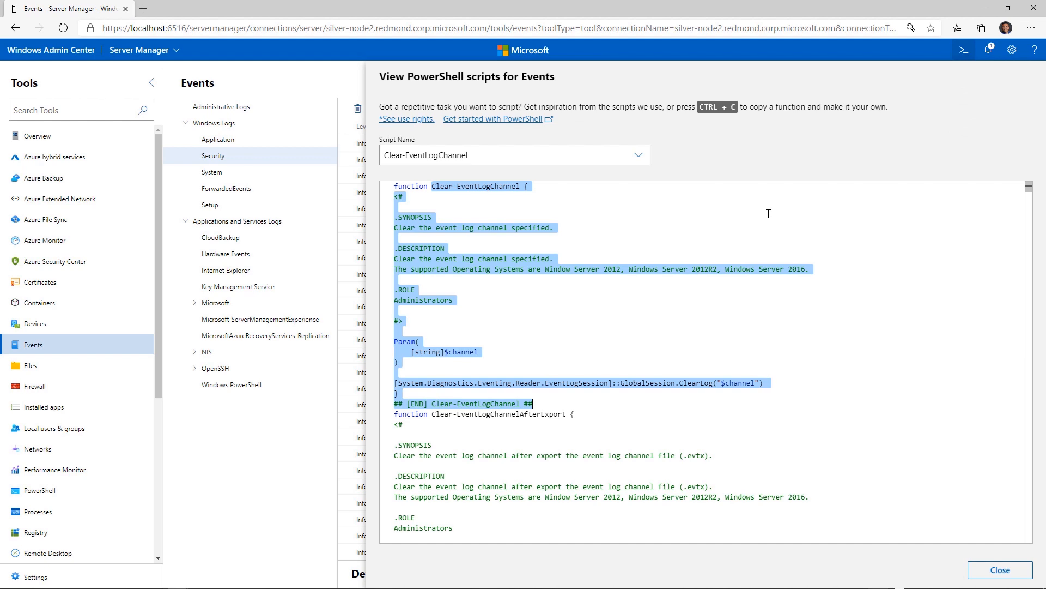
{"action": "left_click", "coordinate": [626, 155]}
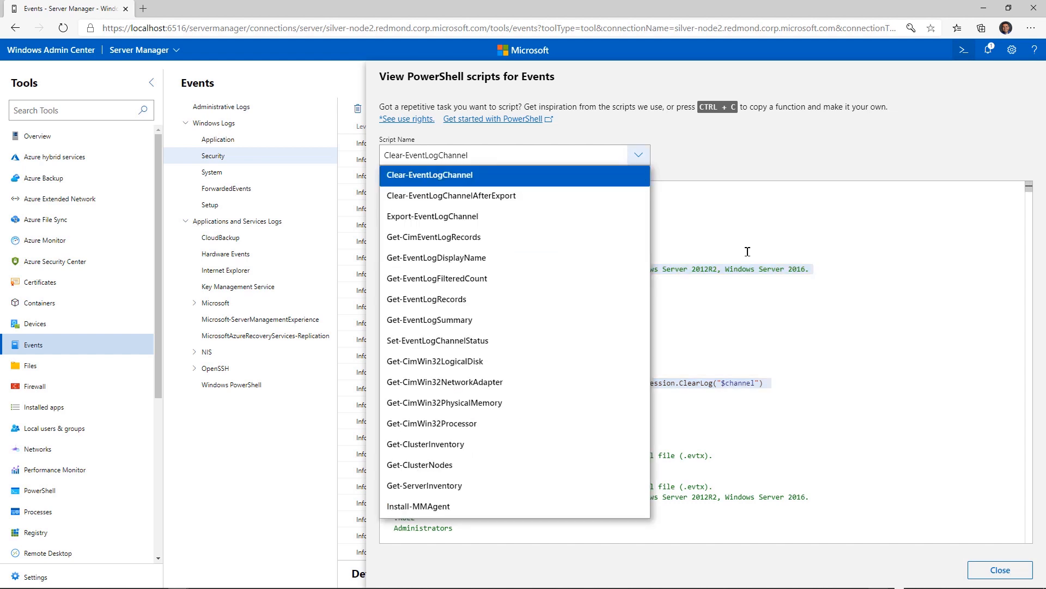
{"action": "left_click", "coordinate": [754, 301]}
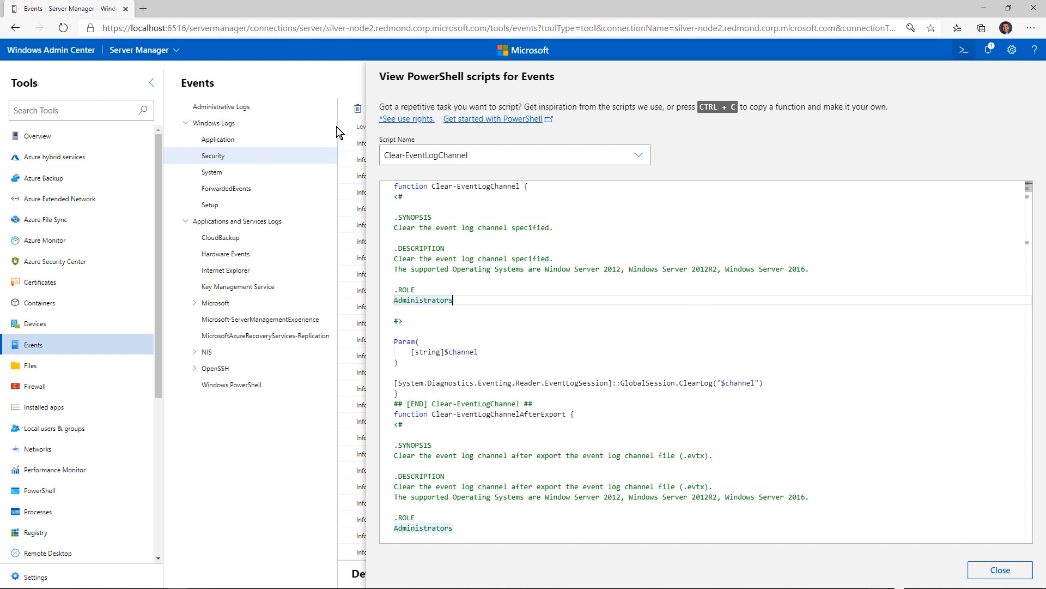
{"action": "left_click", "coordinate": [335, 76]}
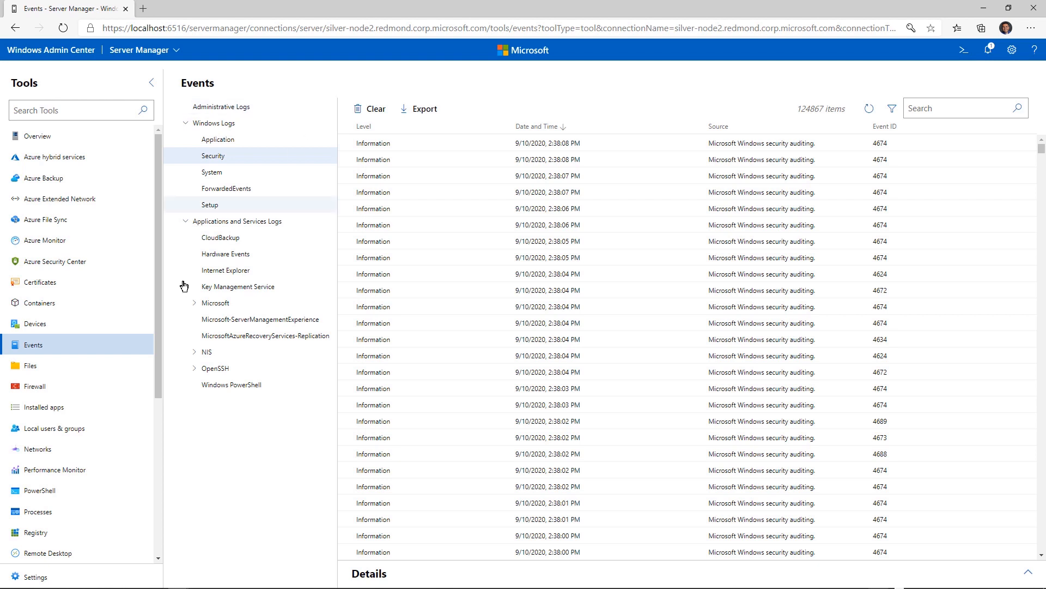
Step: Create a new folder named Temp at the root of the server's OS (C:) volume in Files
{"action": "left_click", "coordinate": [82, 376]}
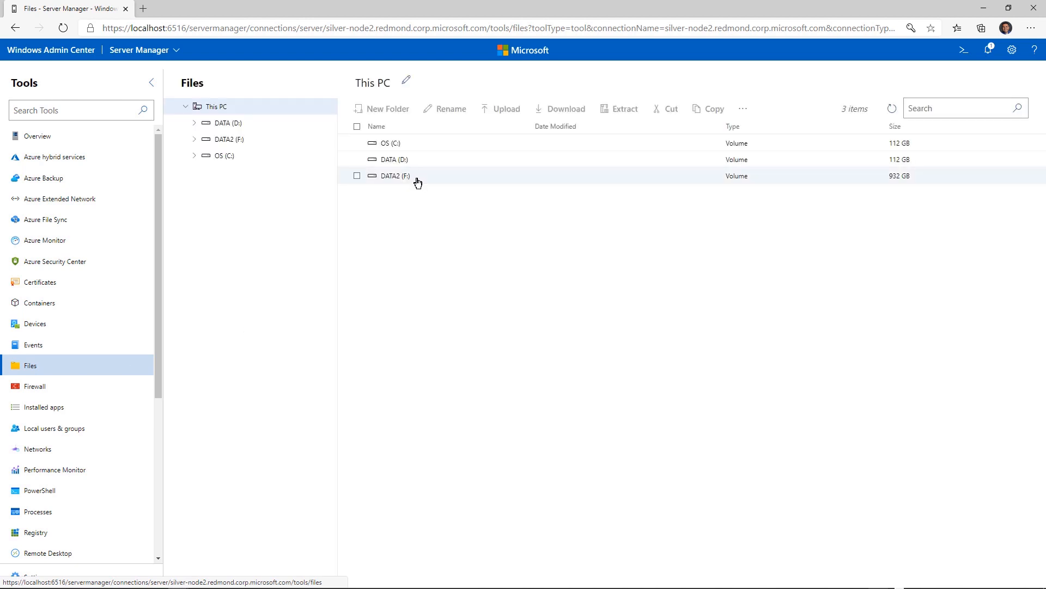
{"action": "left_click", "coordinate": [396, 145]}
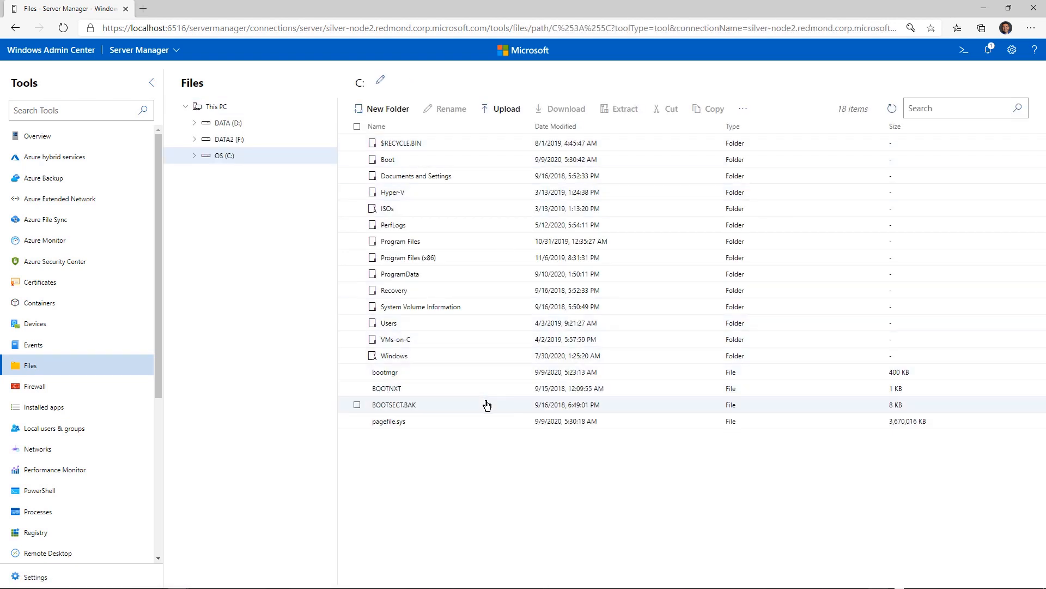
{"action": "left_click", "coordinate": [396, 118]}
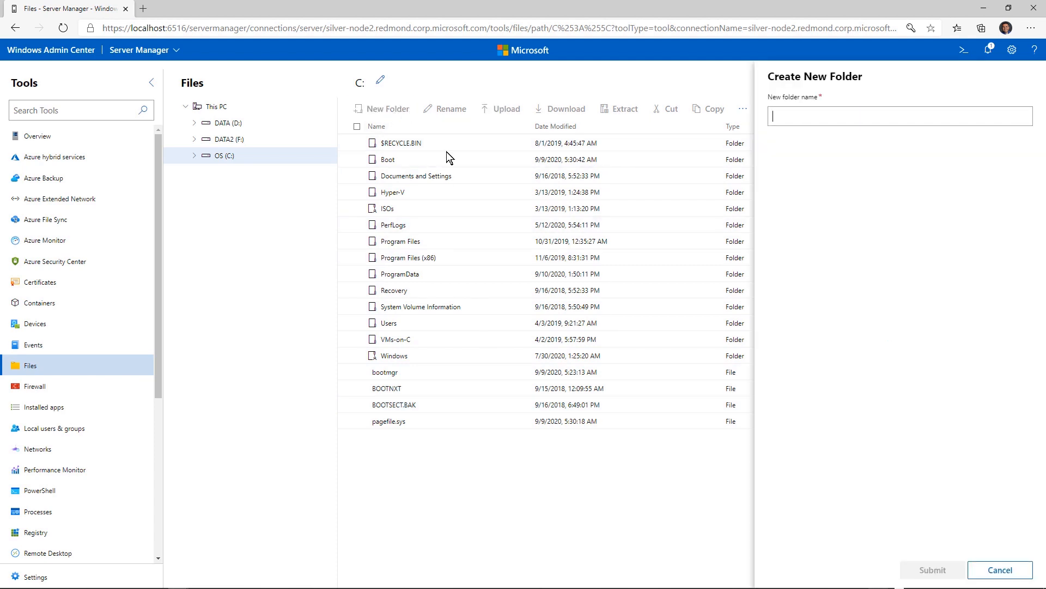
{"action": "type", "text": "Temp"}
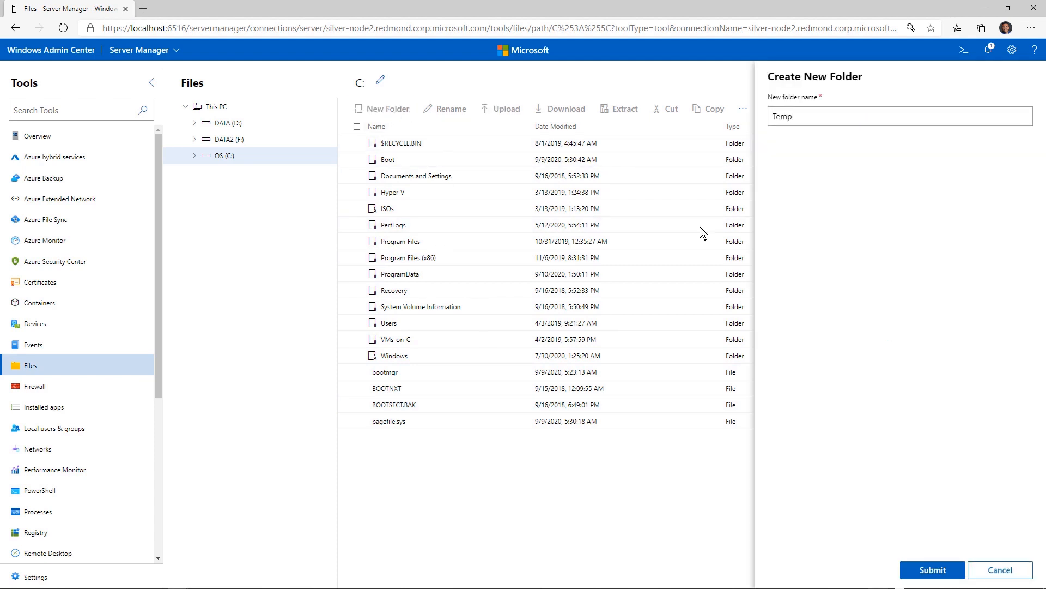
{"action": "left_click", "coordinate": [933, 570]}
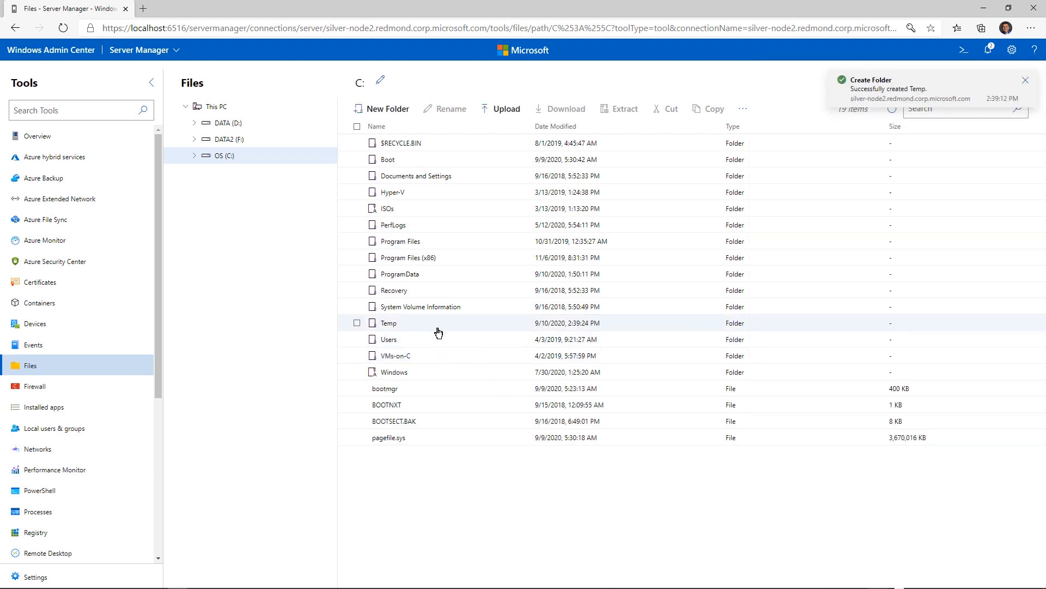
Step: Review the sharing options and permissions for the Temp folder on C:, and leave them without submitting
{"action": "left_click", "coordinate": [437, 326]}
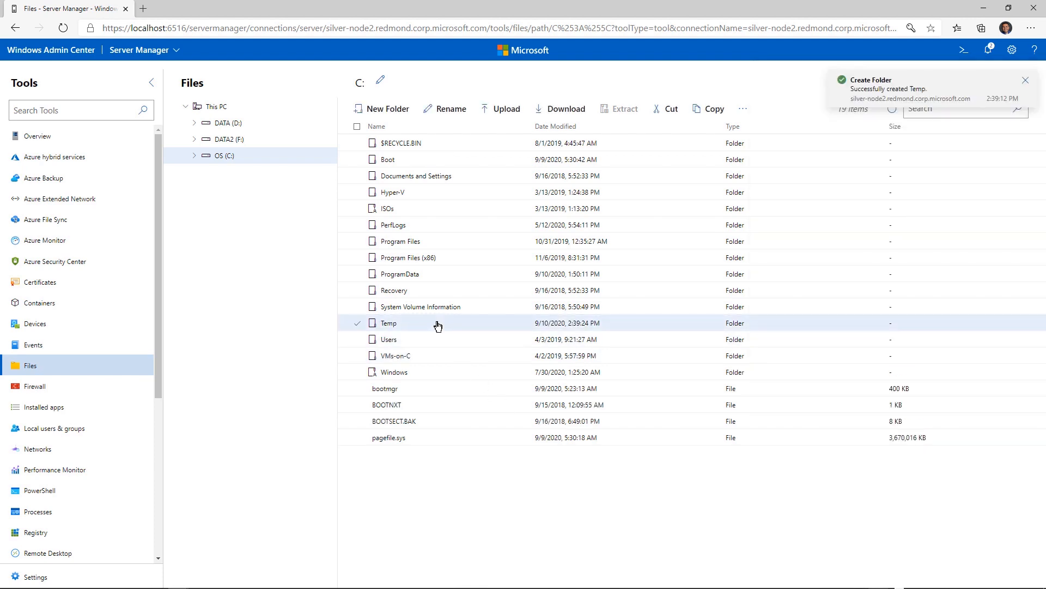
{"action": "left_click", "coordinate": [743, 112]}
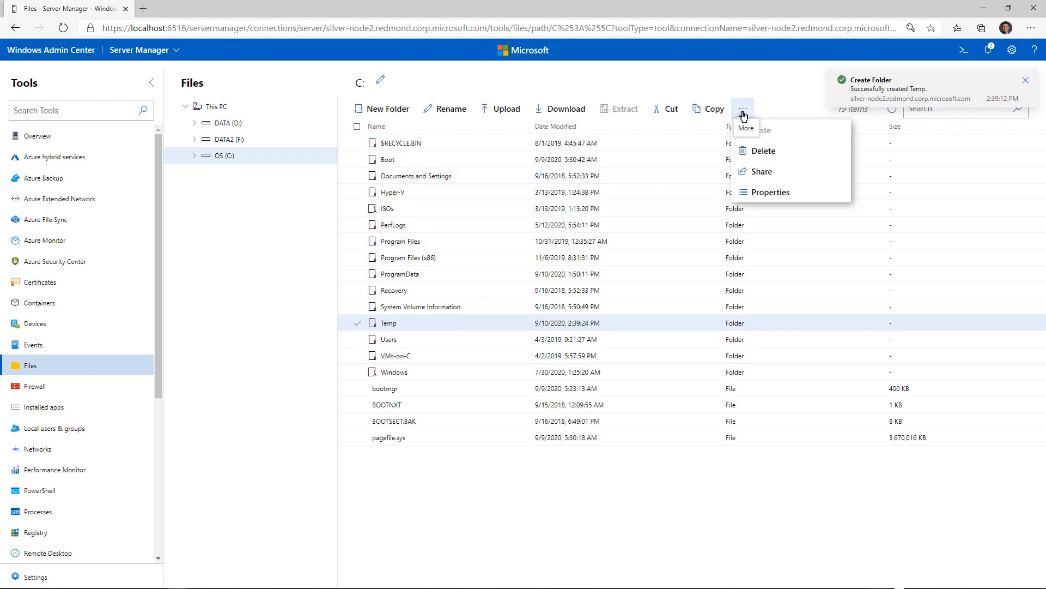
{"action": "left_click", "coordinate": [783, 172]}
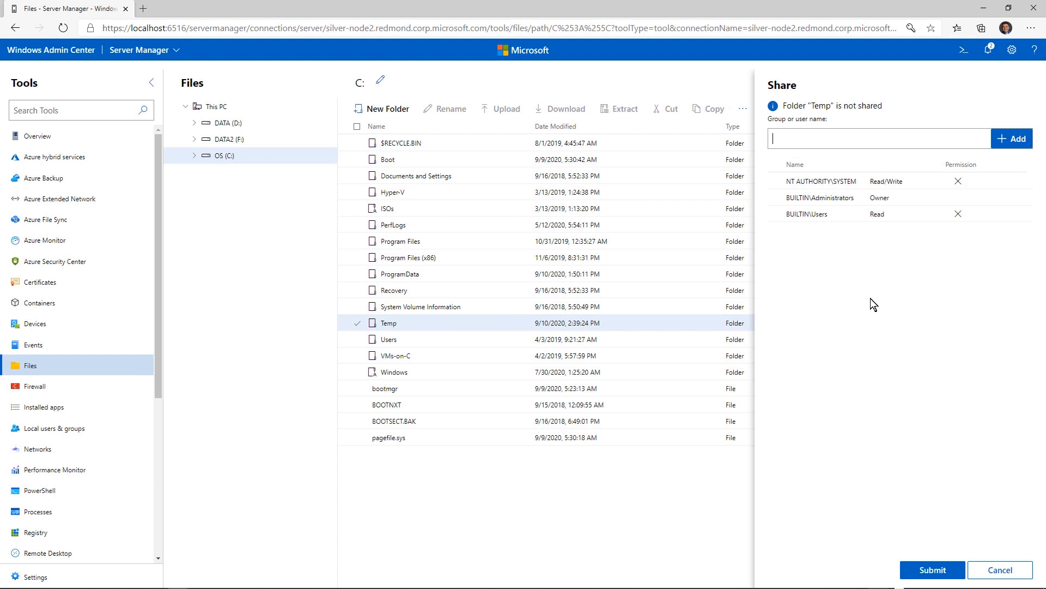
{"action": "left_click", "coordinate": [993, 569]}
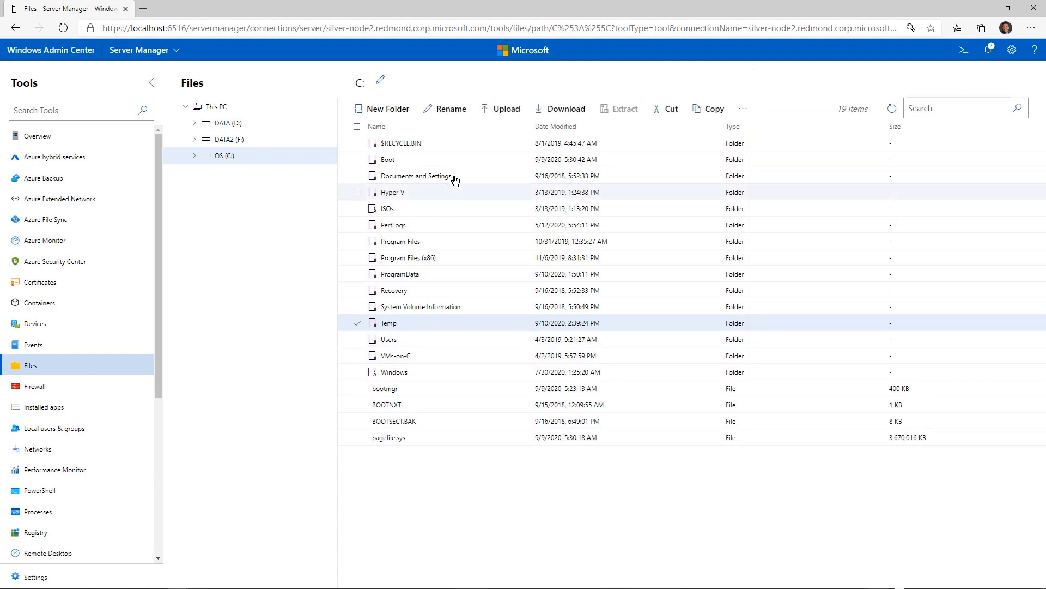
Step: Delete the Temp folder from the root of the C: volume and confirm the deletion
{"action": "left_click", "coordinate": [419, 342]}
{"action": "left_click", "coordinate": [389, 324]}
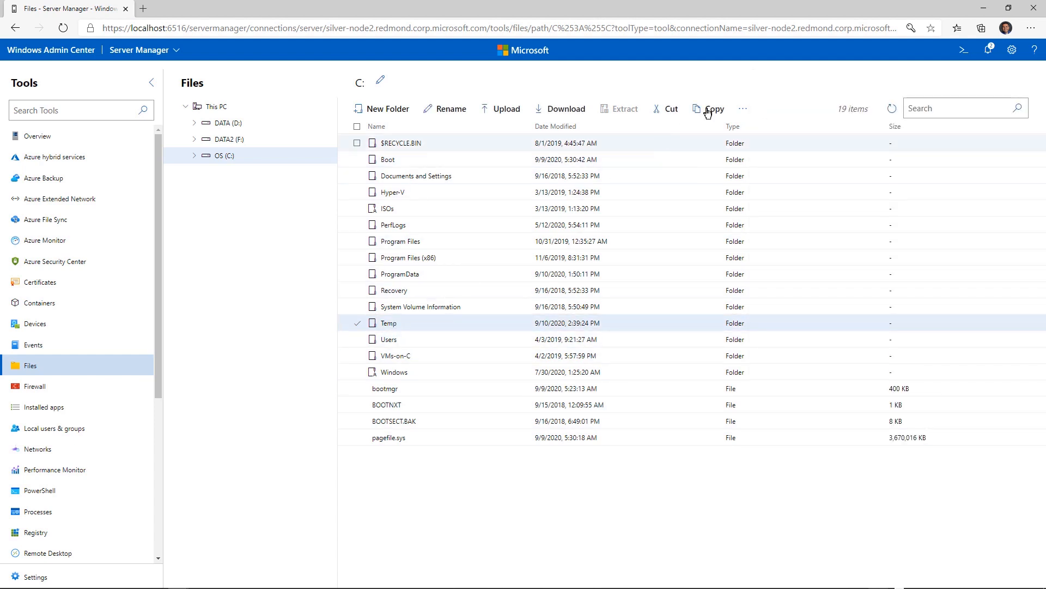
{"action": "left_click", "coordinate": [742, 108]}
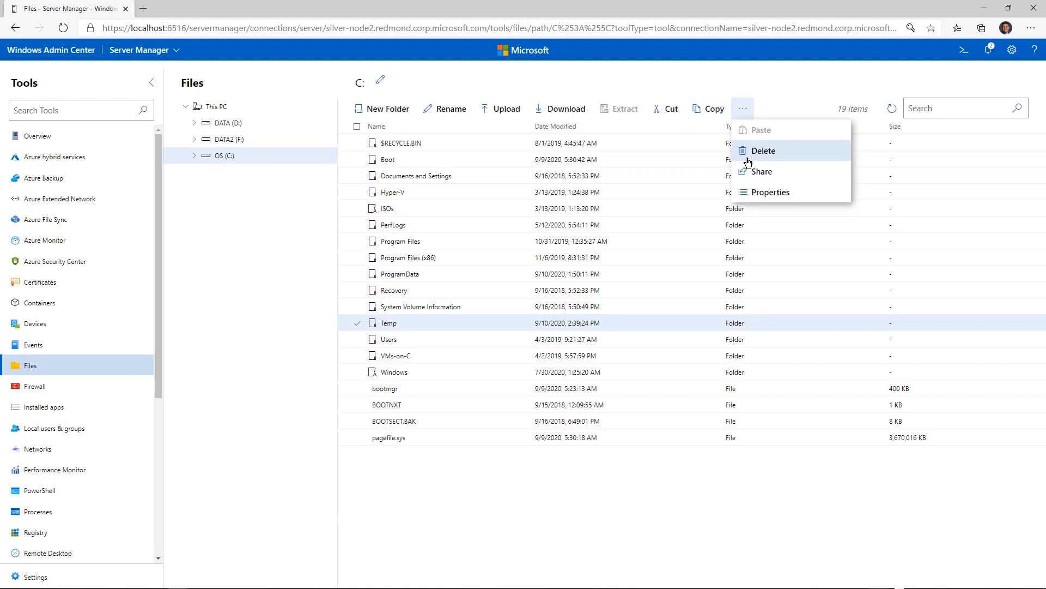
{"action": "left_click", "coordinate": [752, 148]}
{"action": "left_click", "coordinate": [555, 369]}
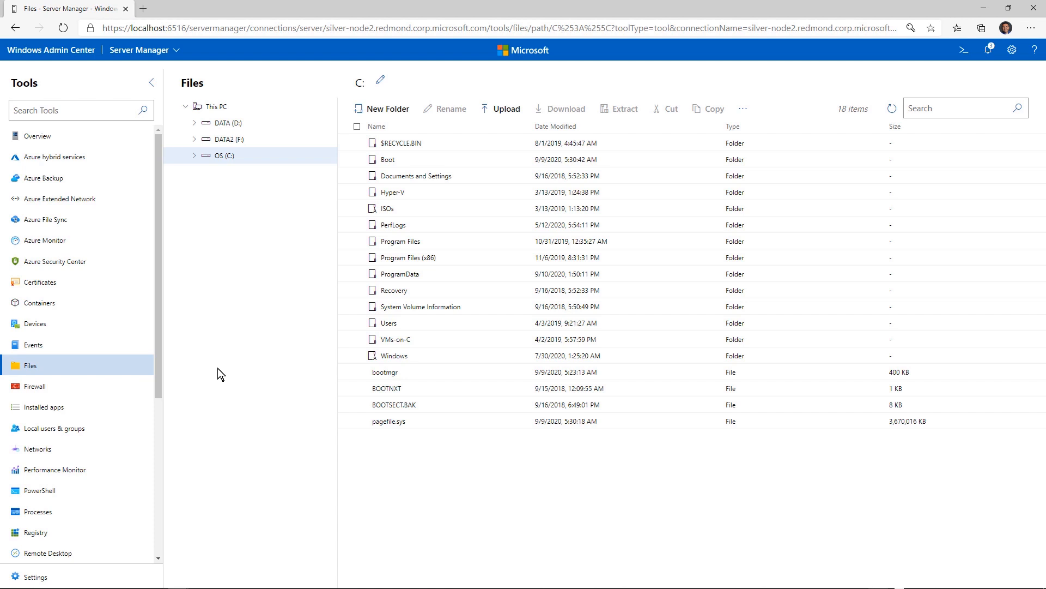
Step: Show the server's virtual machine inventory, review the settings offered for a new virtual machine, and cancel without creating one
{"action": "left_click_drag", "start_coordinate": [156, 317], "coordinate": [152, 488]}
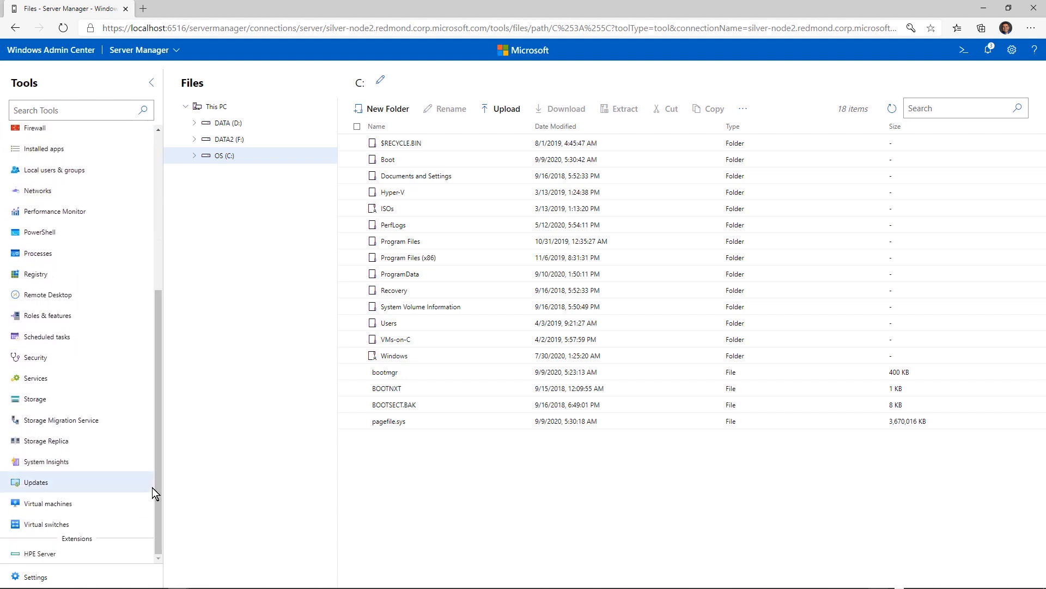
{"action": "left_click", "coordinate": [107, 507]}
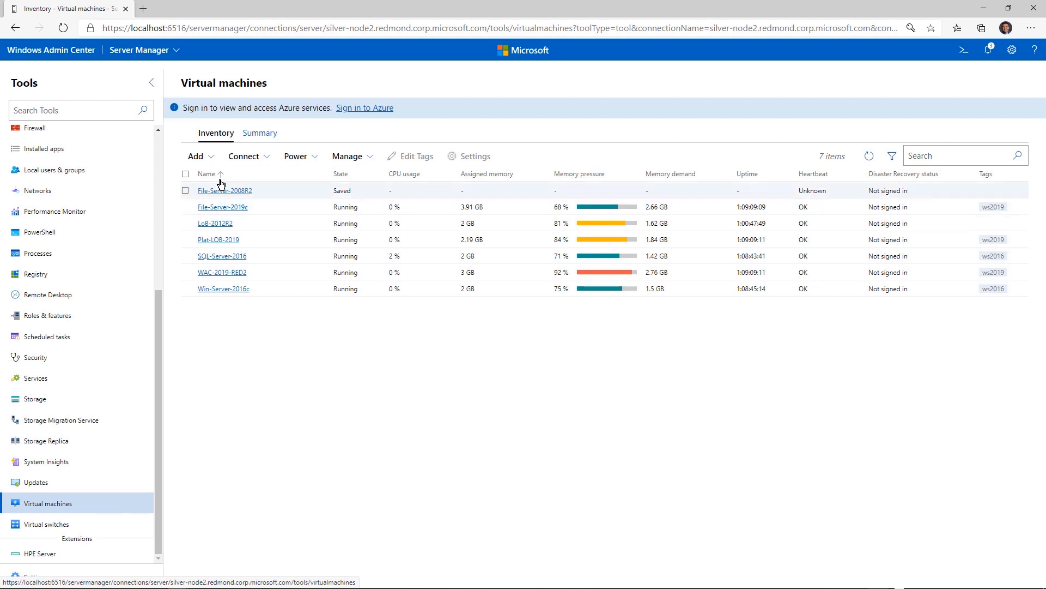
{"action": "left_click", "coordinate": [209, 156]}
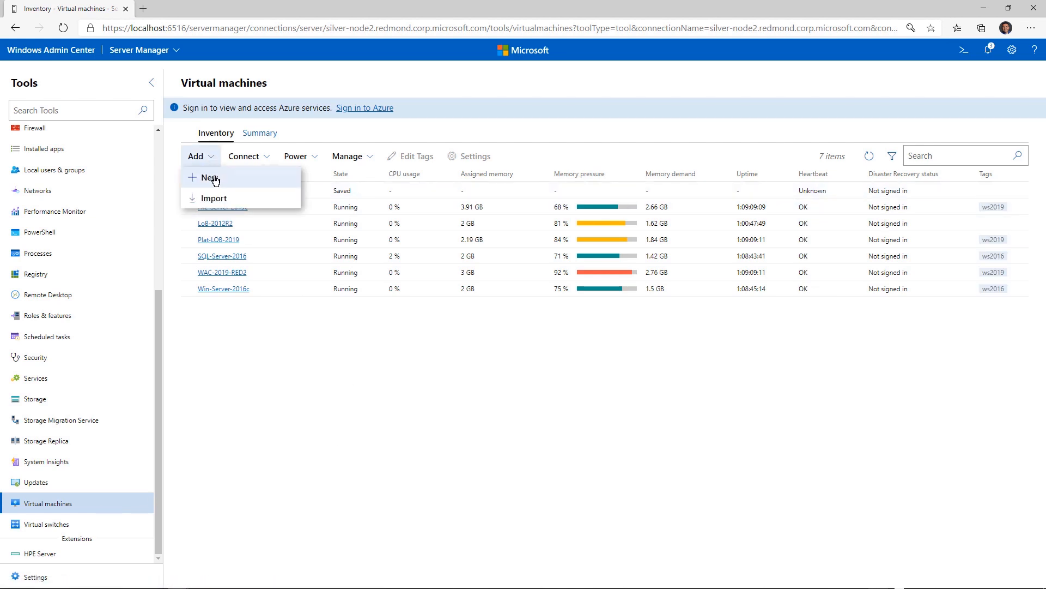
{"action": "left_click", "coordinate": [215, 179]}
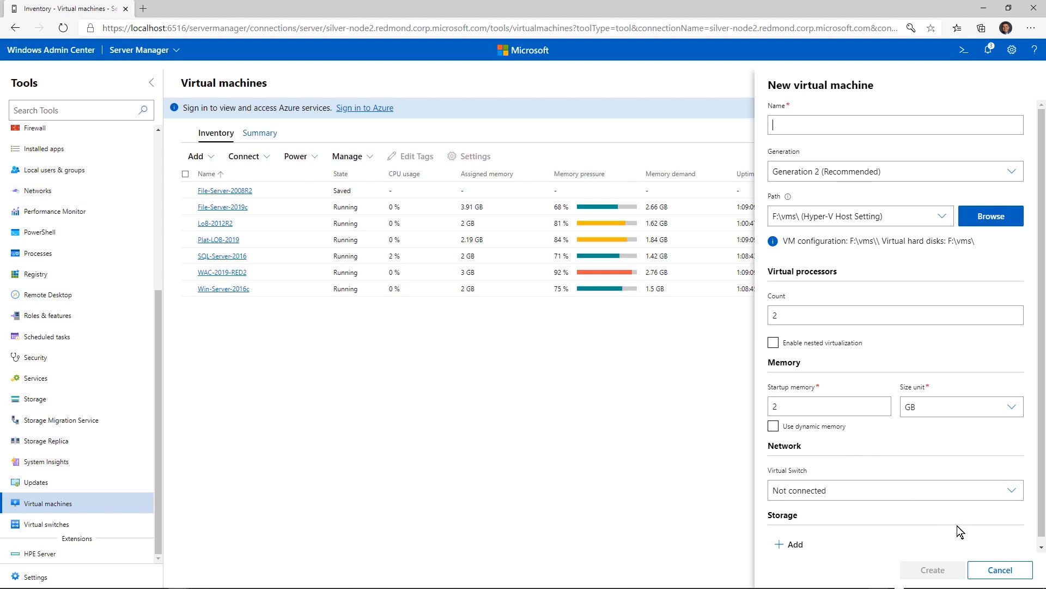
{"action": "left_click", "coordinate": [980, 567]}
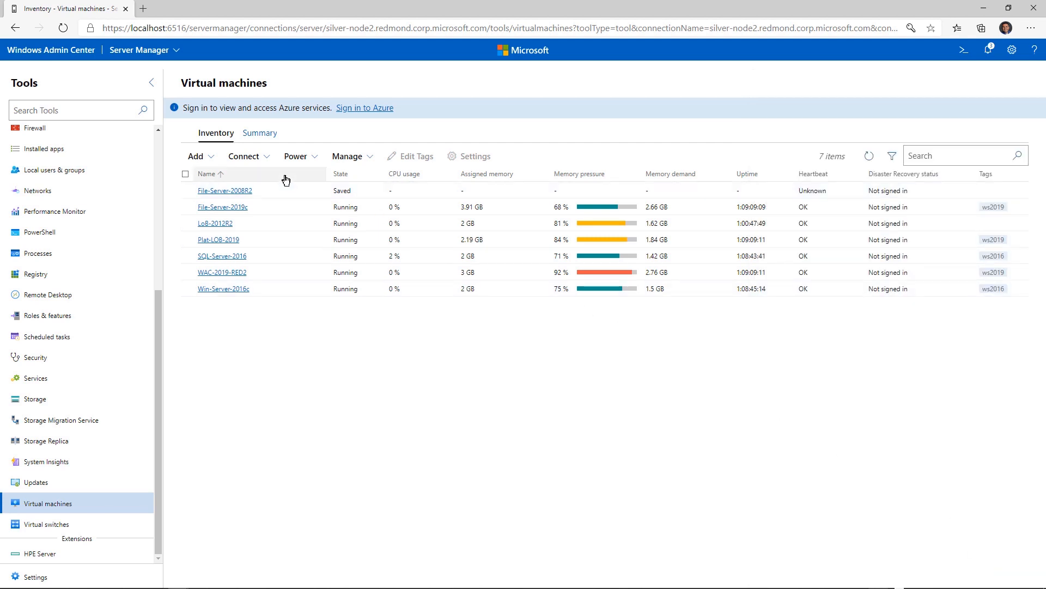
Step: Select the virtual machine WAC-2019-RED2 and look through its connection and power options without applying any
{"action": "left_click", "coordinate": [269, 158]}
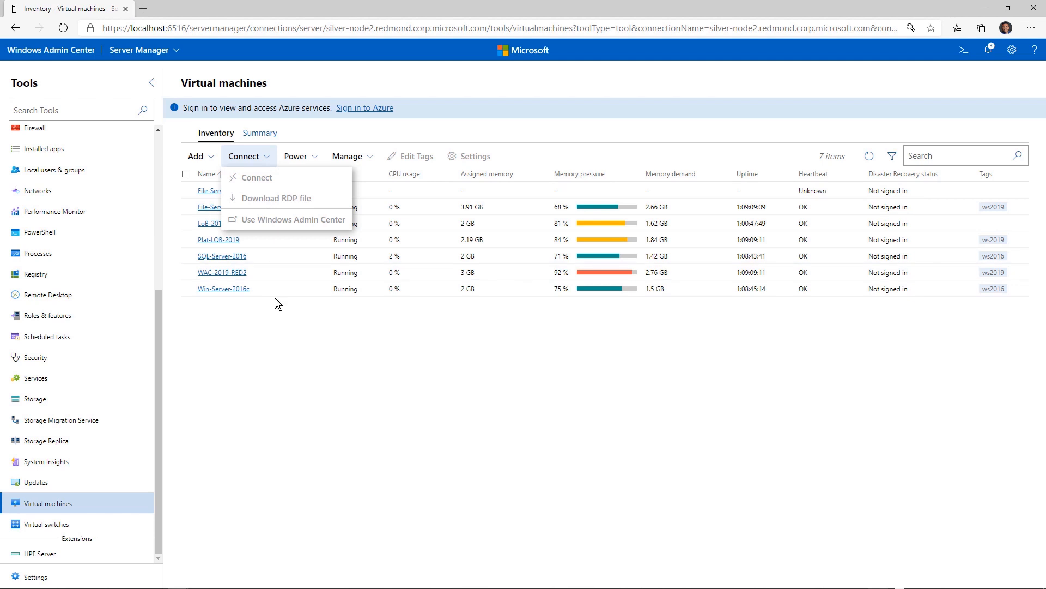
{"action": "left_click", "coordinate": [265, 273]}
{"action": "left_click", "coordinate": [266, 158]}
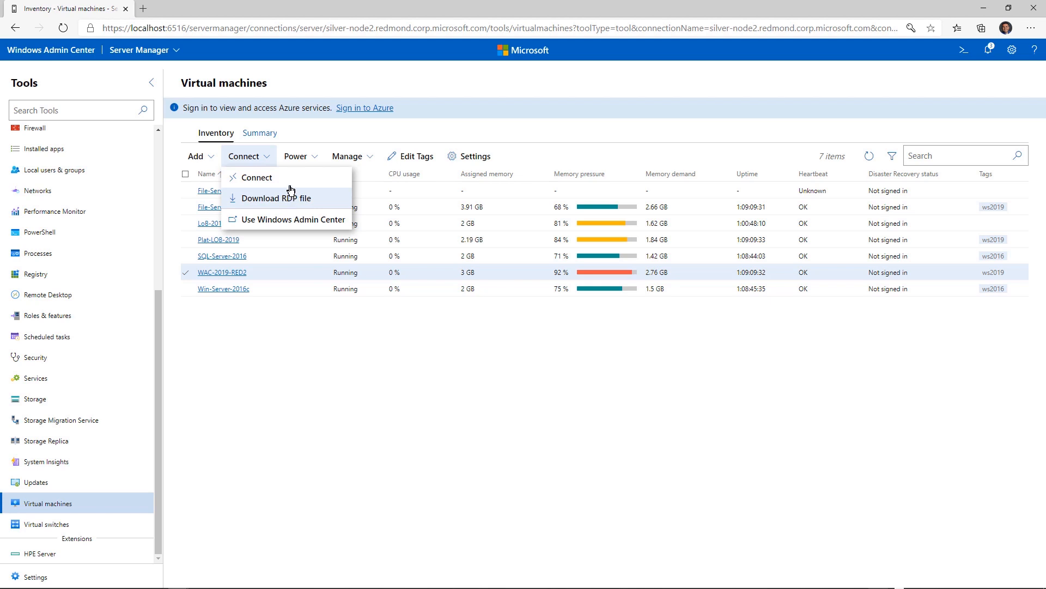
{"action": "left_click", "coordinate": [302, 158]}
{"action": "left_click", "coordinate": [313, 155]}
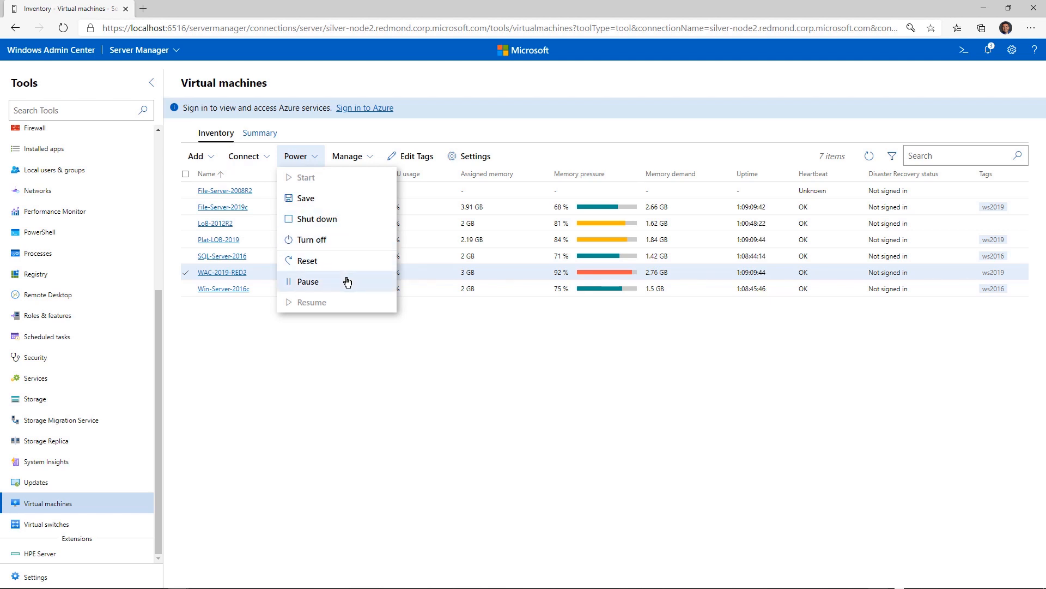
{"action": "left_click", "coordinate": [349, 347]}
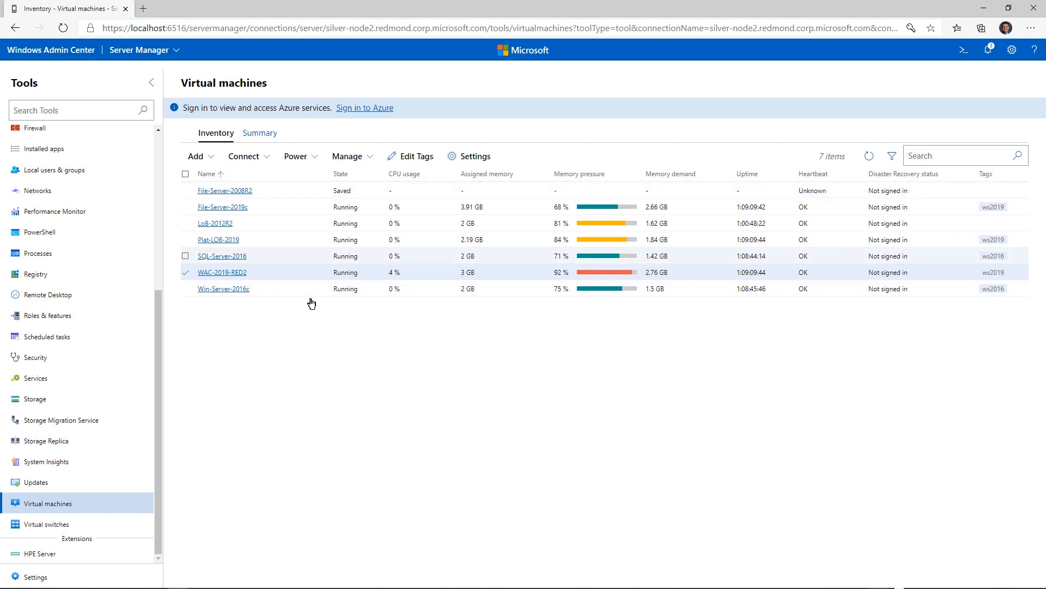
Step: Open the Volume consumption forecasting overview in System Insights and examine the usage history of the DATA (D:) and DATA2 (F:) volumes
{"action": "left_click", "coordinate": [81, 469]}
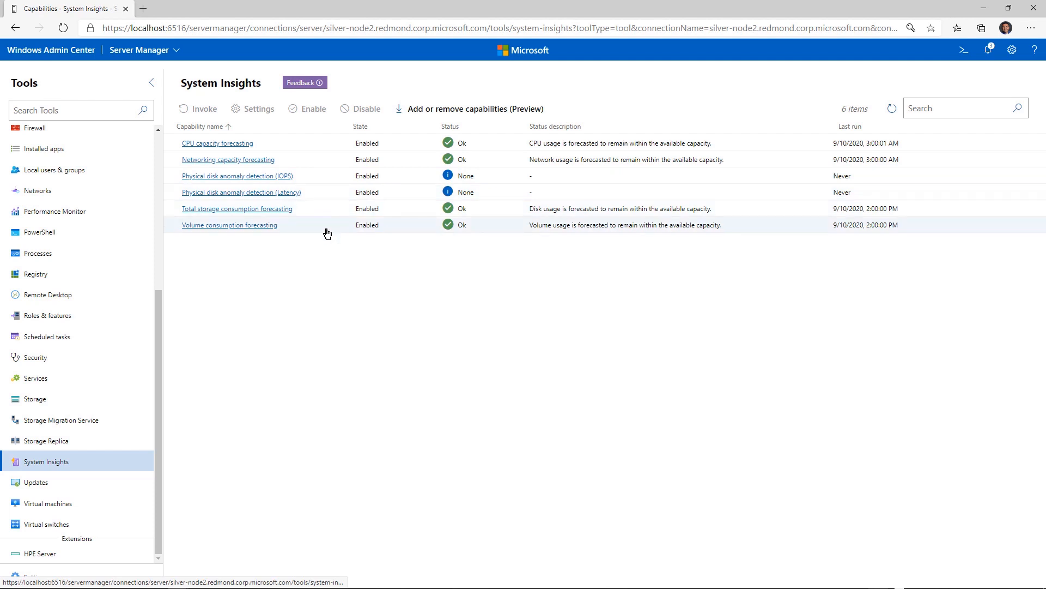
{"action": "left_click", "coordinate": [264, 228]}
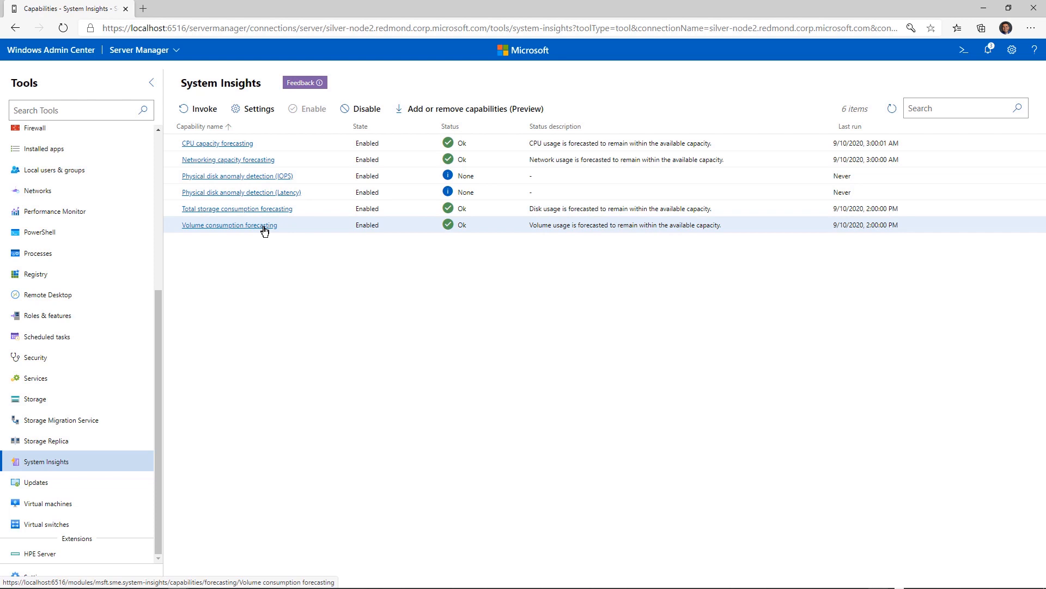
{"action": "left_click", "coordinate": [264, 225]}
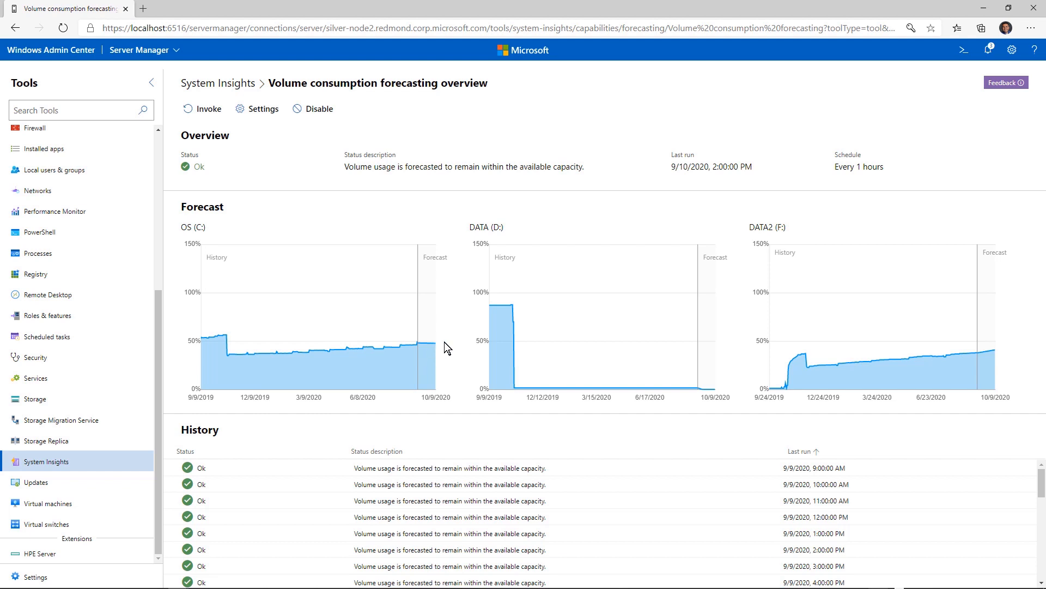
{"action": "mouse_move", "coordinate": [498, 312]}
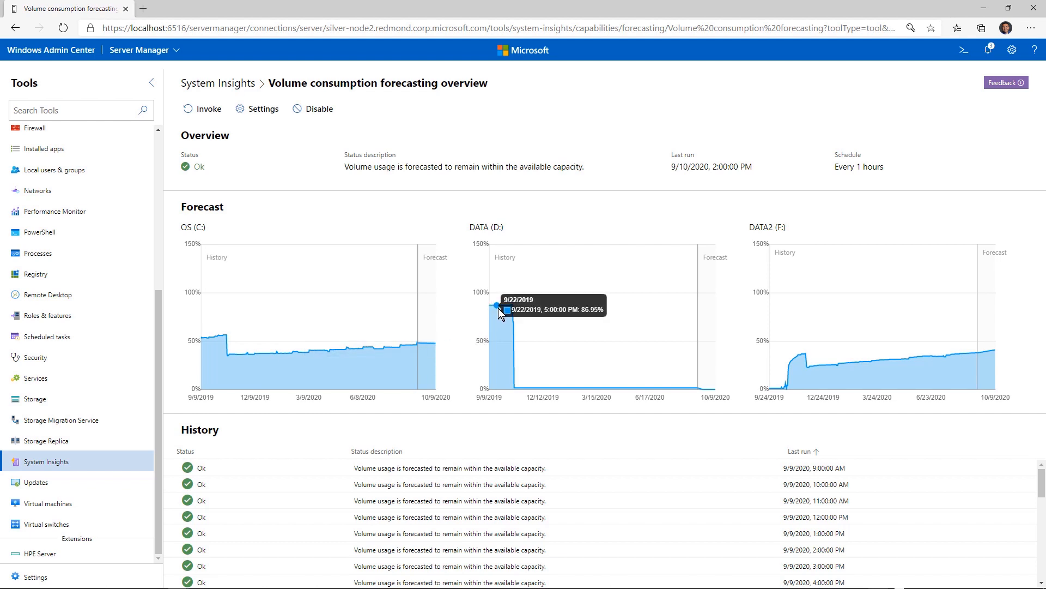
{"action": "mouse_move", "coordinate": [513, 389]}
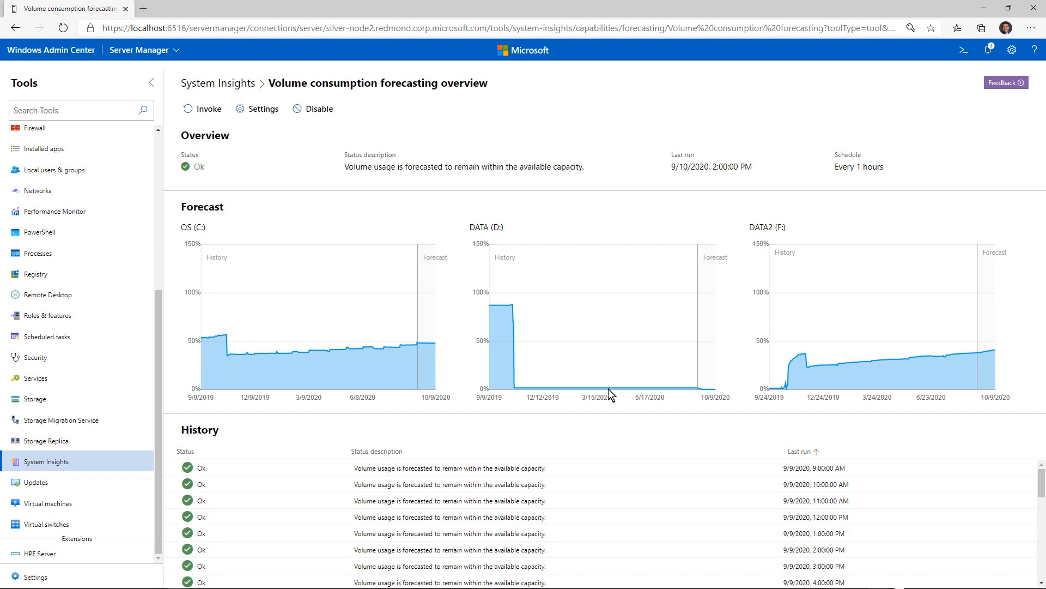
{"action": "mouse_move", "coordinate": [786, 387]}
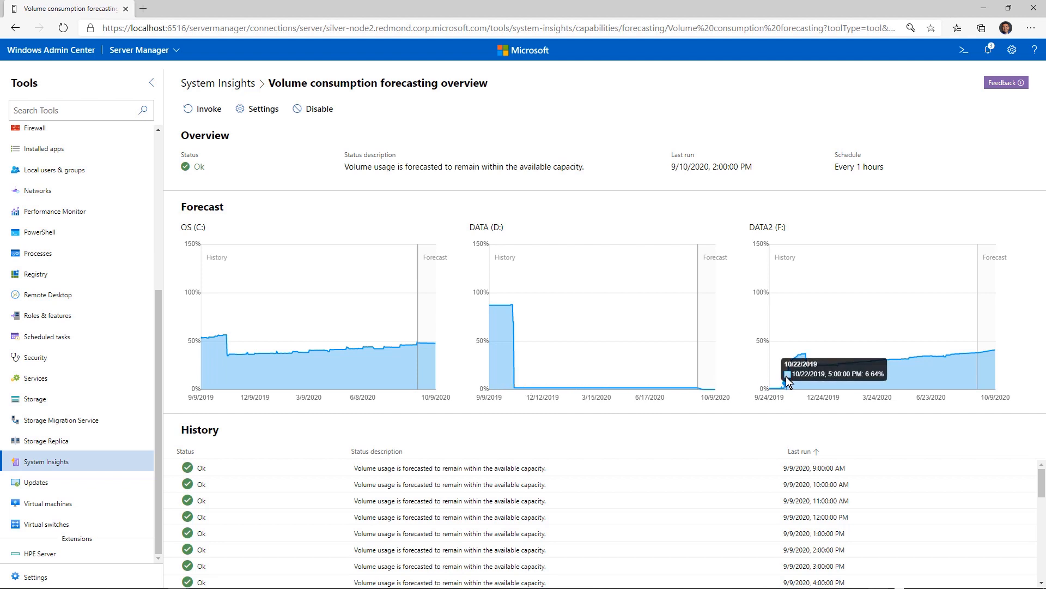
{"action": "mouse_move", "coordinate": [822, 363]}
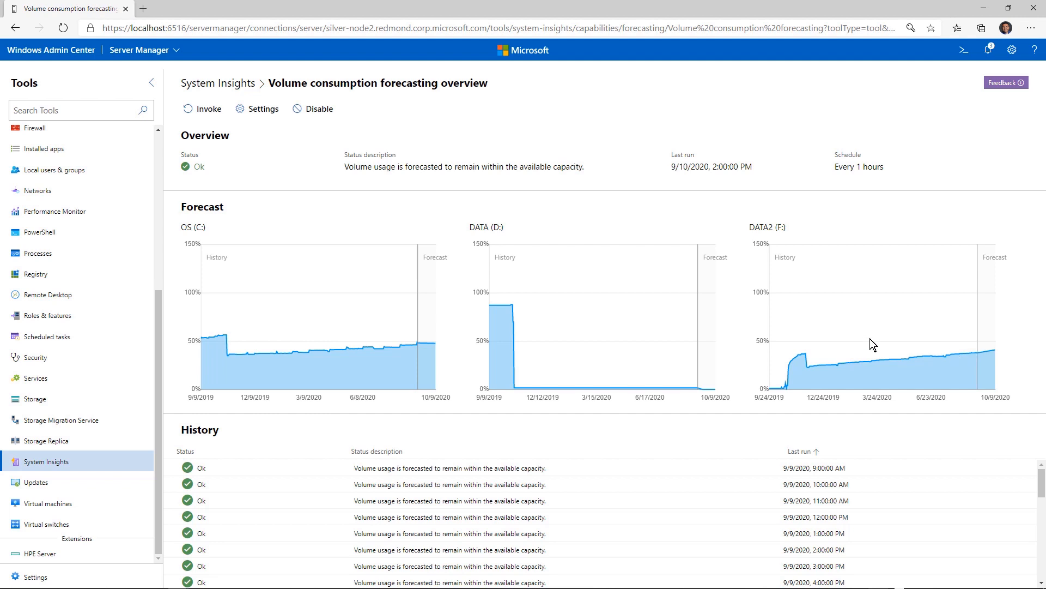
Step: Start a Remote Desktop connection to the server using the prefilled credentials
{"action": "left_click", "coordinate": [56, 301]}
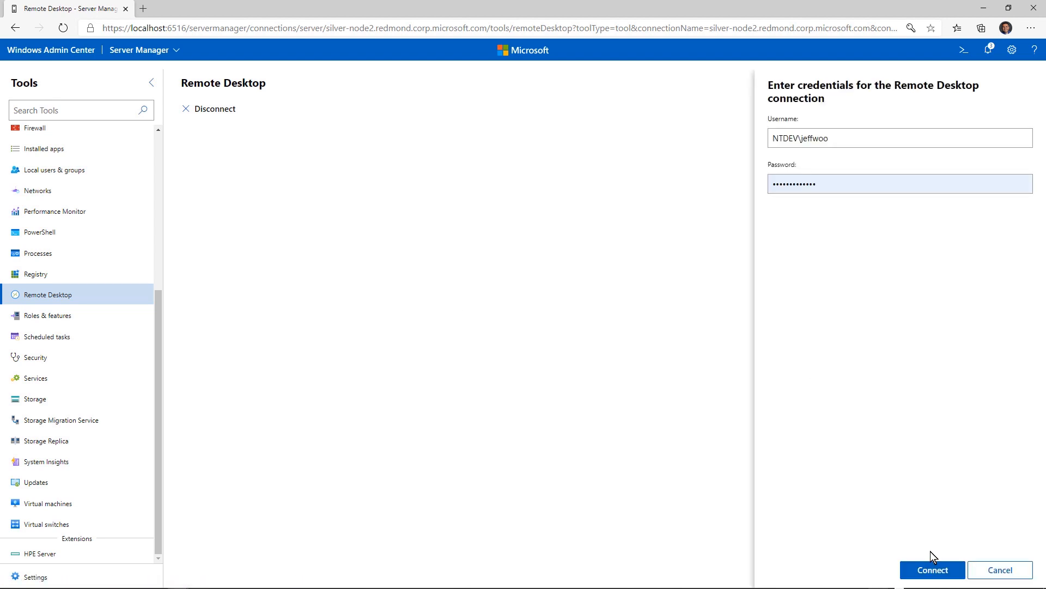
{"action": "left_click", "coordinate": [933, 568]}
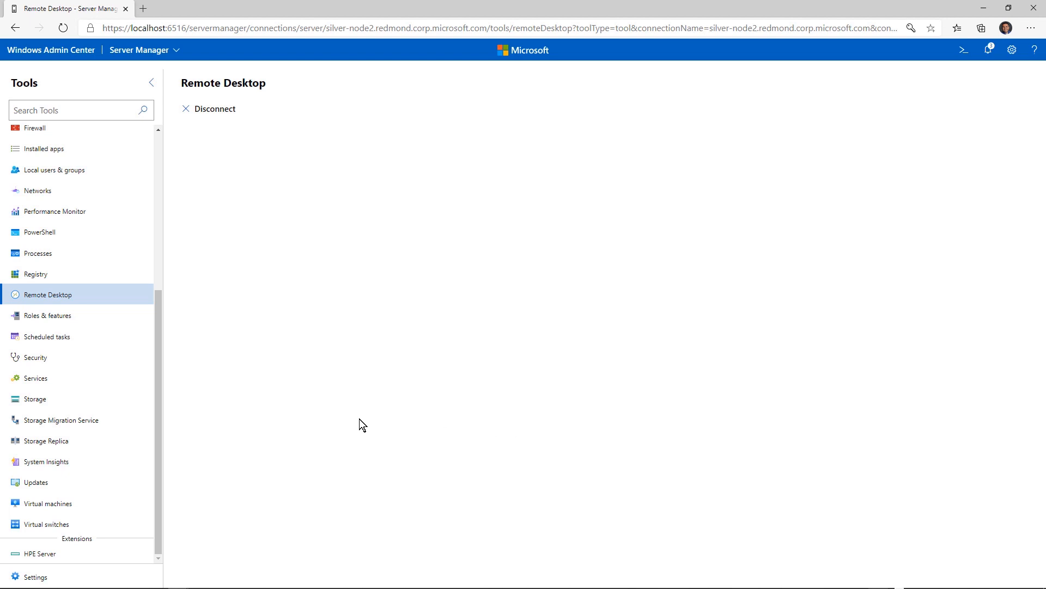